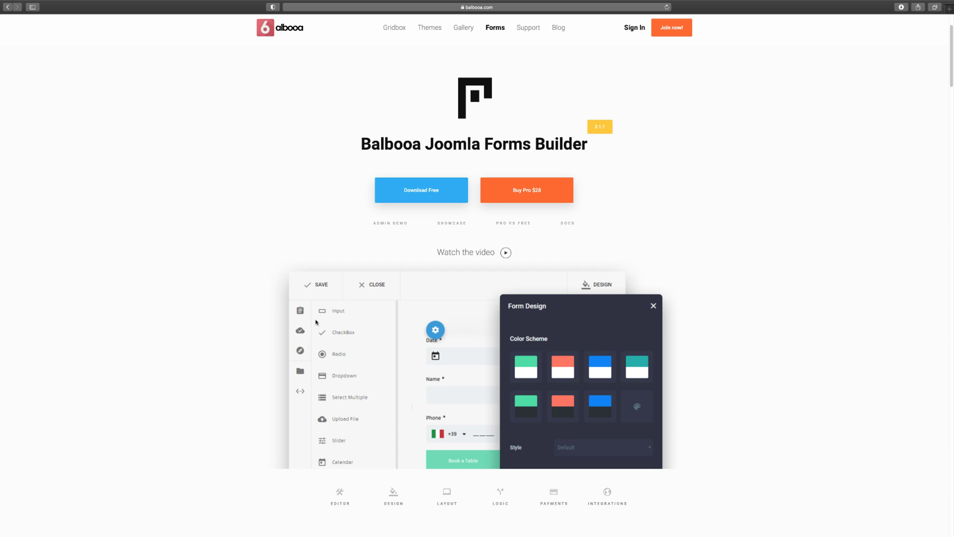
Examine the Drag & Drop, Field Types and Templates descriptions in the Editor section of the Forms Builder page
{"action": "scroll", "coordinate": [314, 321], "scroll_direction": "down", "scroll_amount": 1}
{"action": "scroll", "coordinate": [315, 320], "scroll_direction": "up", "scroll_amount": 1}
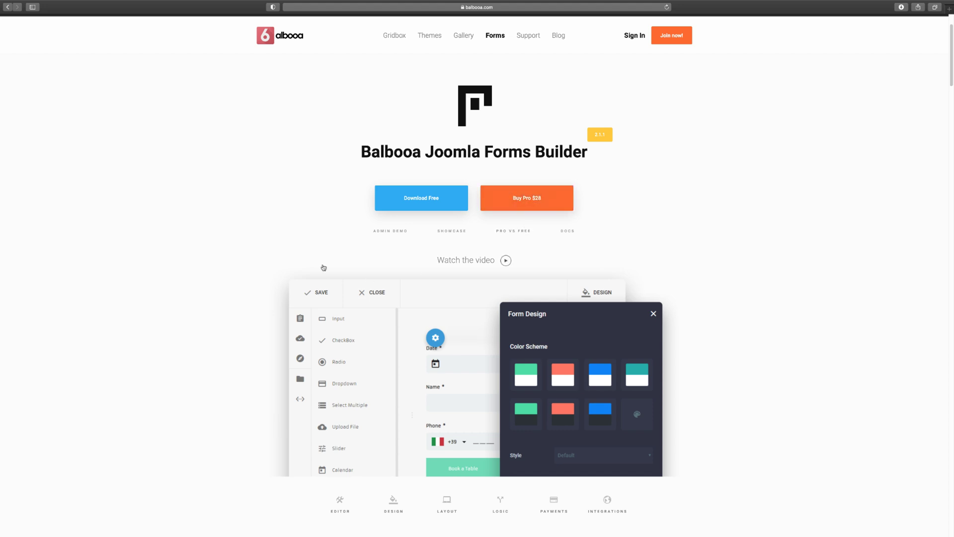
{"action": "scroll", "coordinate": [264, 269], "scroll_direction": "down", "scroll_amount": 3}
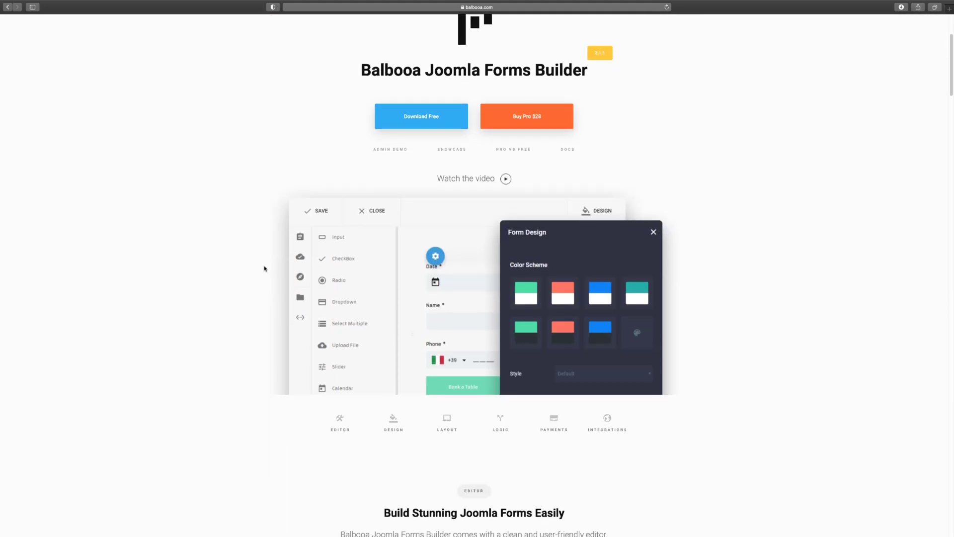
{"action": "scroll", "coordinate": [264, 269], "scroll_direction": "down", "scroll_amount": 3}
{"action": "scroll", "coordinate": [397, 291], "scroll_direction": "down", "scroll_amount": 5}
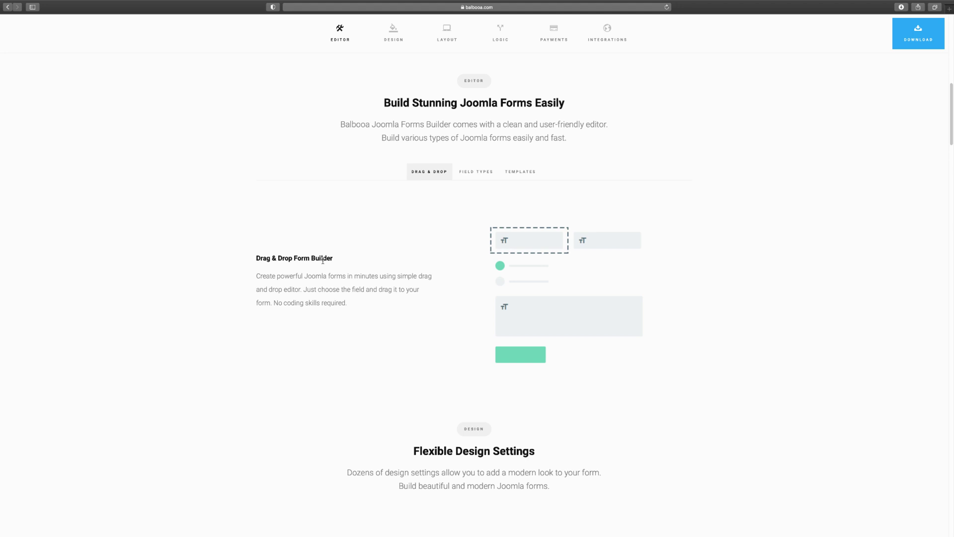
{"action": "left_click", "coordinate": [484, 178]}
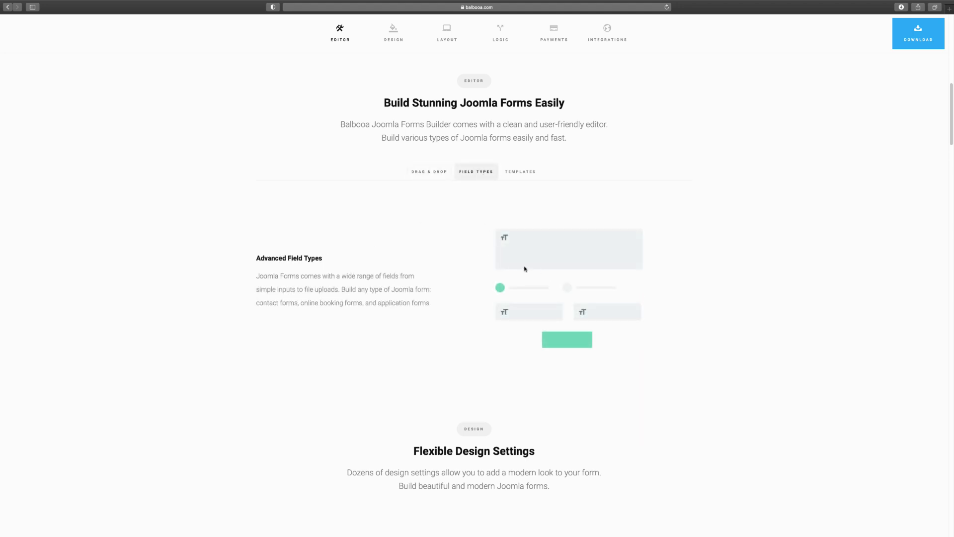
{"action": "left_click", "coordinate": [519, 172]}
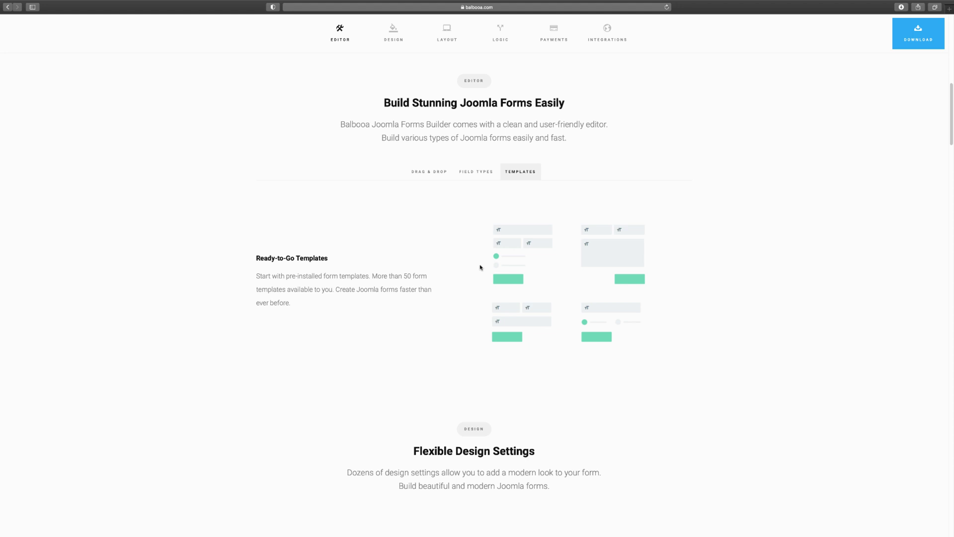
{"action": "left_click", "coordinate": [428, 172]}
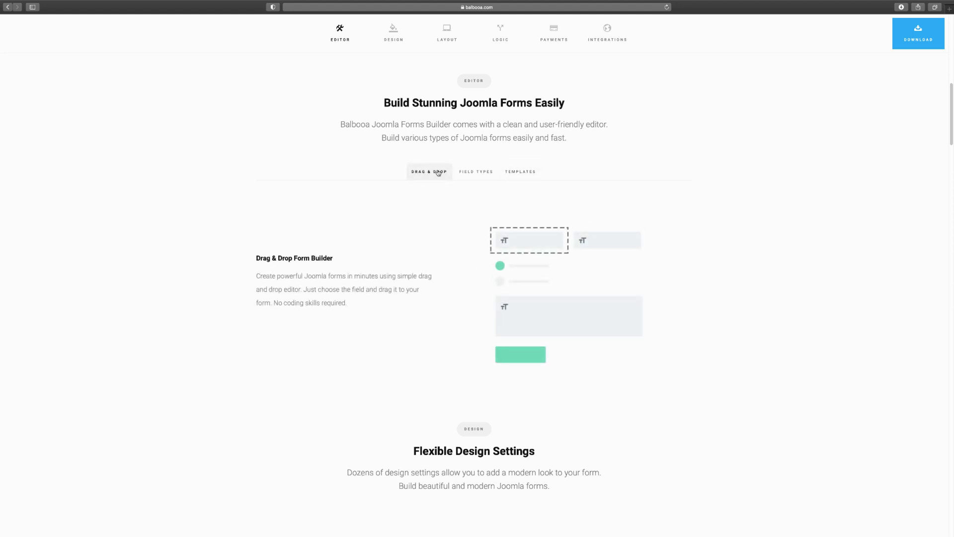
{"action": "left_click", "coordinate": [476, 172]}
{"action": "left_click", "coordinate": [522, 172]}
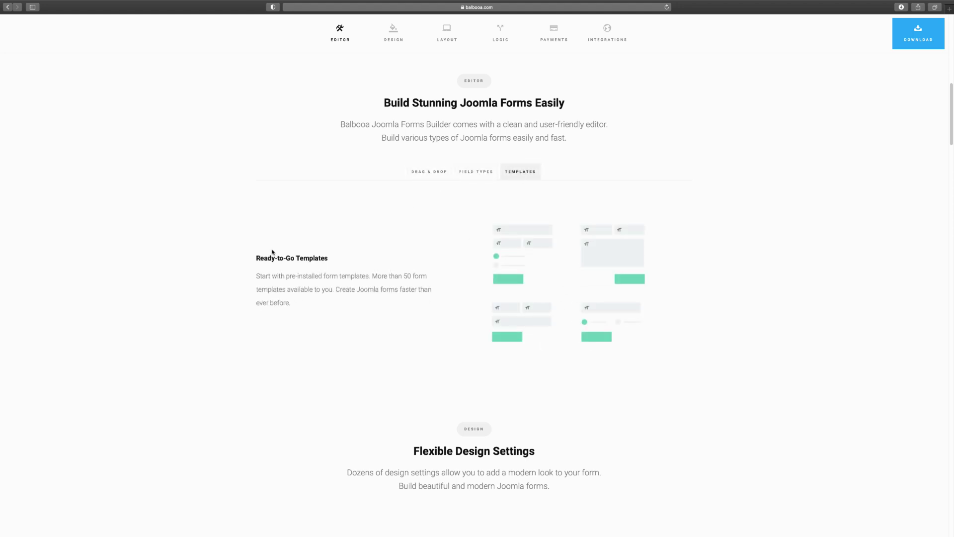
{"action": "left_click", "coordinate": [466, 174]}
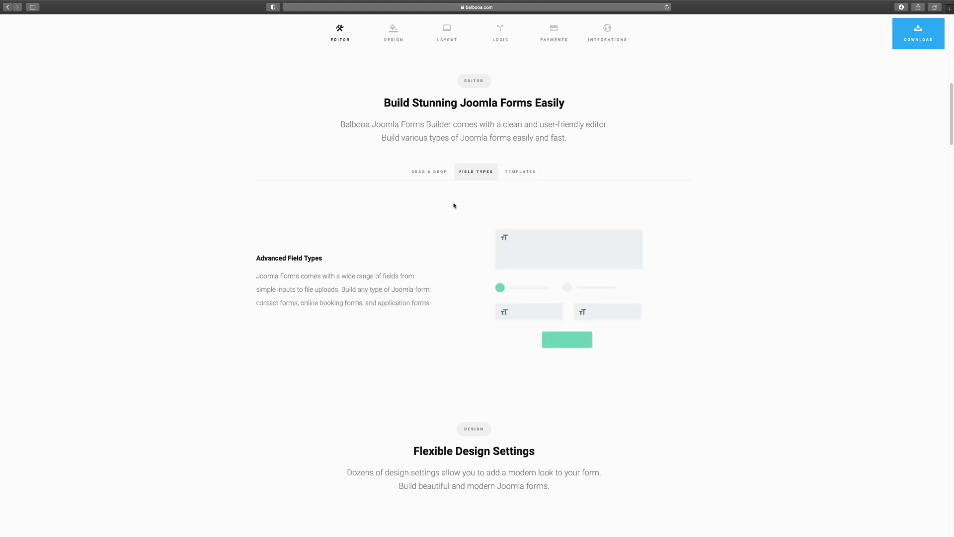
Review the Design section and the Layout section's Lightbox, Multi-Page and Multi-Column descriptions
{"action": "left_click", "coordinate": [395, 38]}
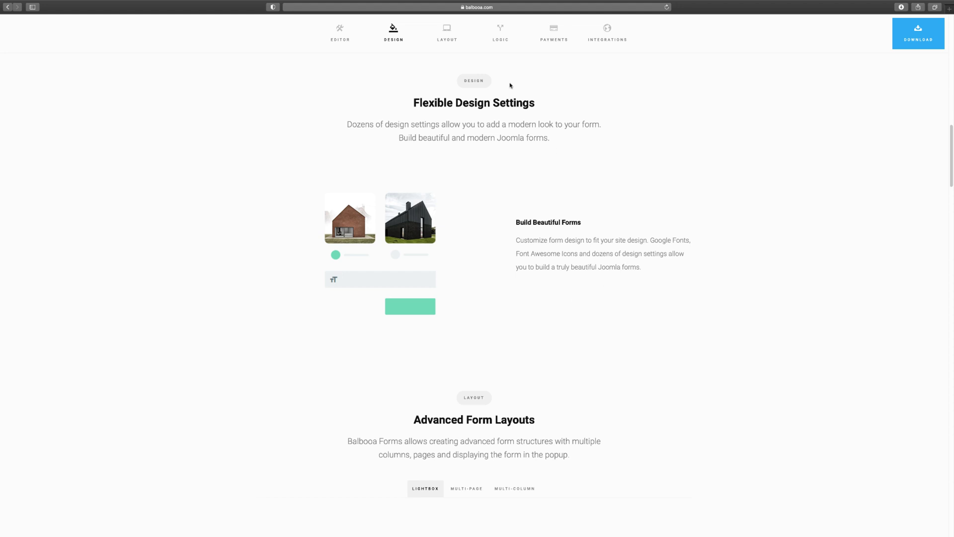
{"action": "left_click", "coordinate": [441, 35]}
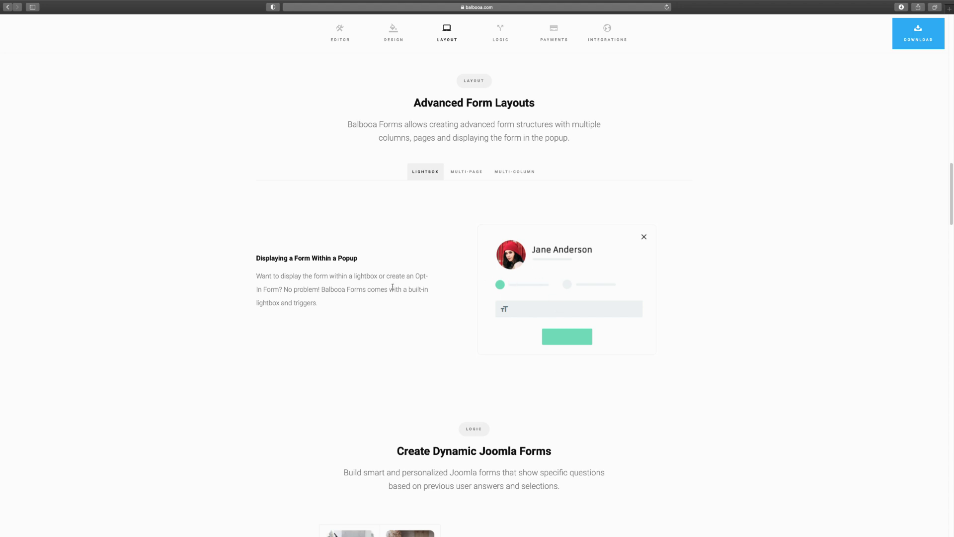
{"action": "left_click", "coordinate": [470, 172]}
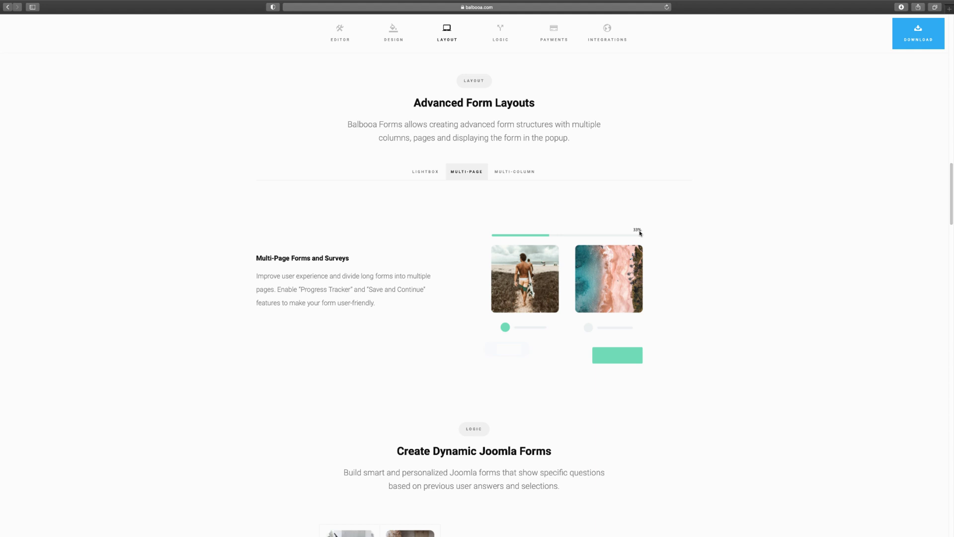
{"action": "left_click", "coordinate": [513, 177]}
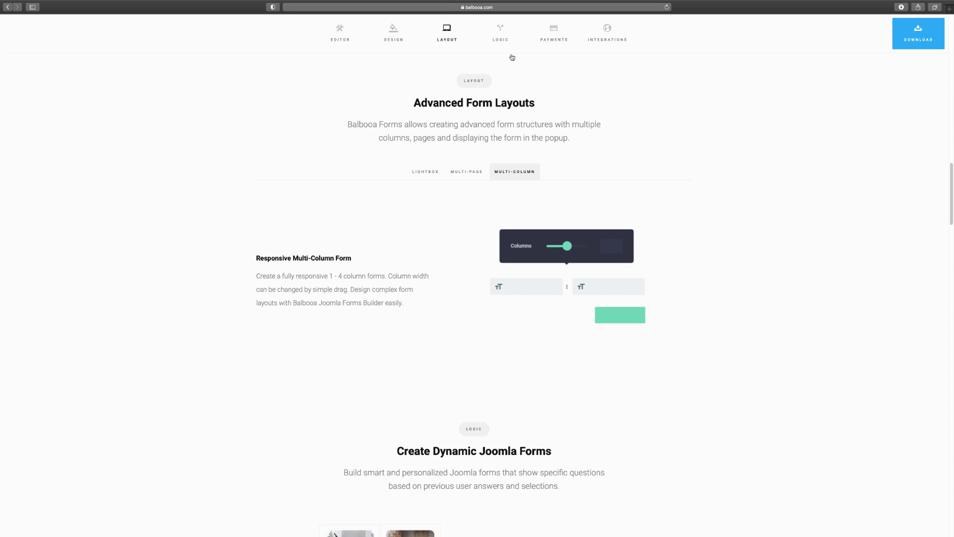
Review the Logic section on conditional fields and the Payments section's Cart and Calculations descriptions
{"action": "left_click", "coordinate": [500, 34]}
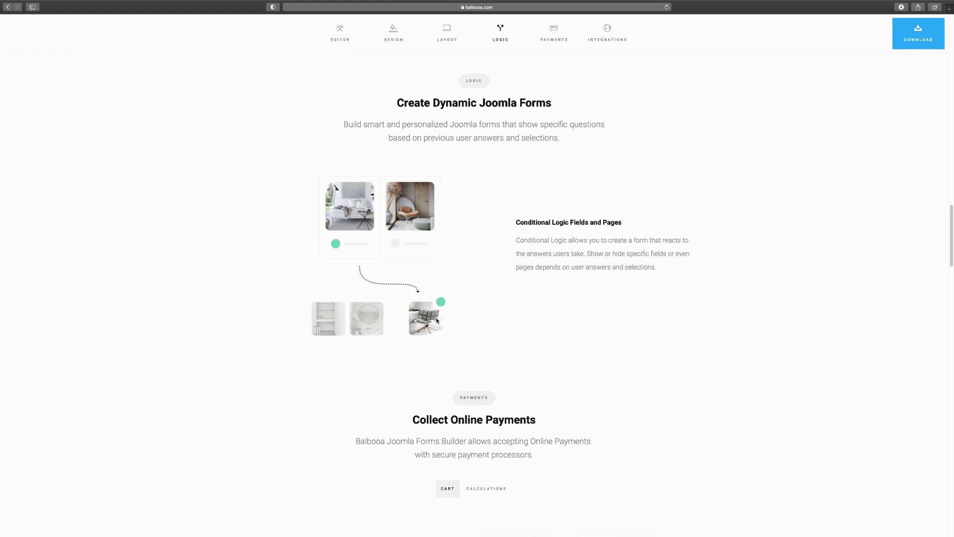
{"action": "scroll", "coordinate": [437, 321], "scroll_direction": "up", "scroll_amount": 1}
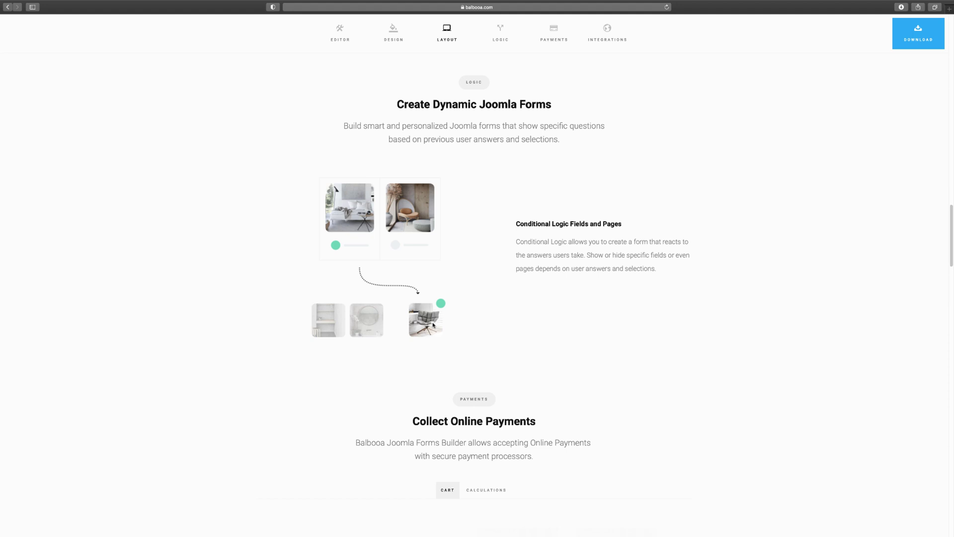
{"action": "scroll", "coordinate": [433, 325], "scroll_direction": "down", "scroll_amount": 6}
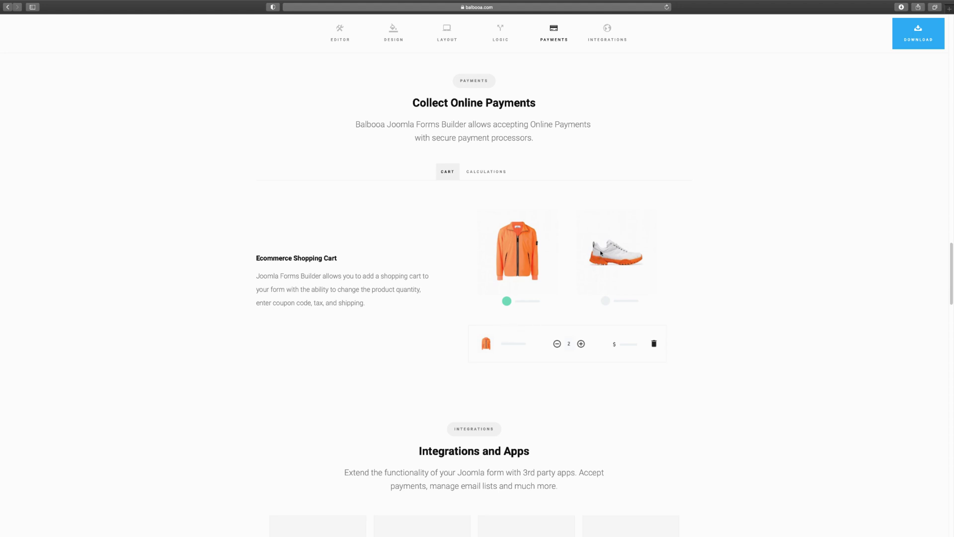
{"action": "left_click", "coordinate": [492, 172]}
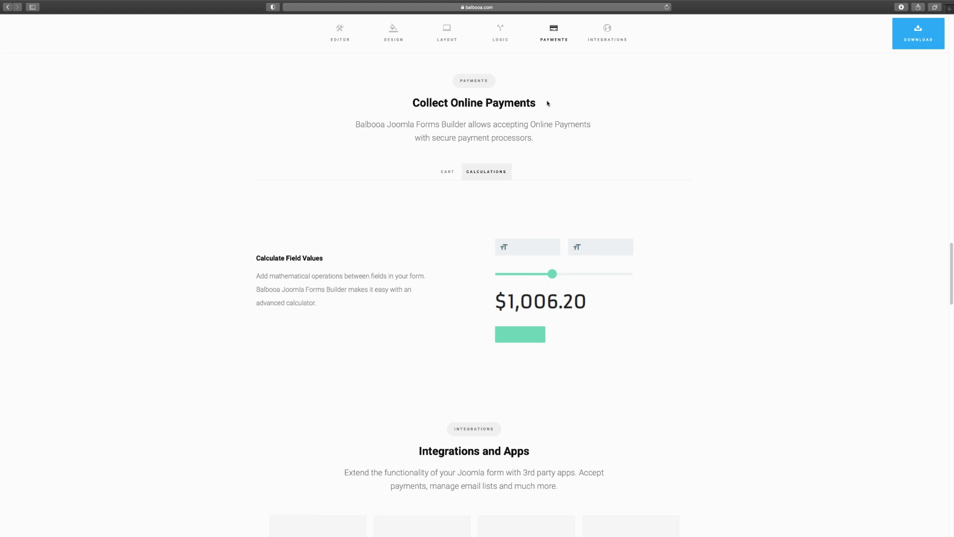
Look through the third-party apps offered in the Integrations section
{"action": "left_click", "coordinate": [600, 38]}
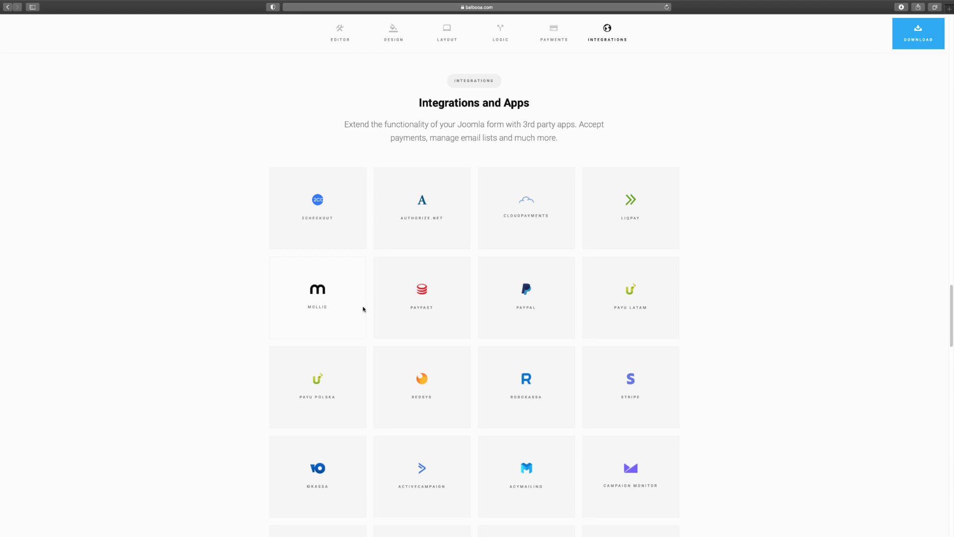
{"action": "scroll", "coordinate": [520, 405], "scroll_direction": "down", "scroll_amount": 6}
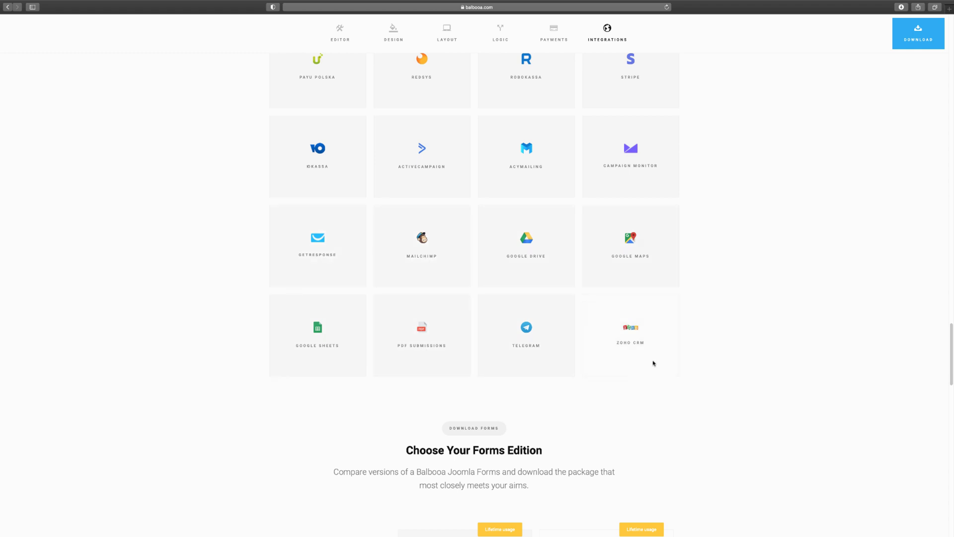
{"action": "scroll", "coordinate": [677, 375], "scroll_direction": "down", "scroll_amount": 2}
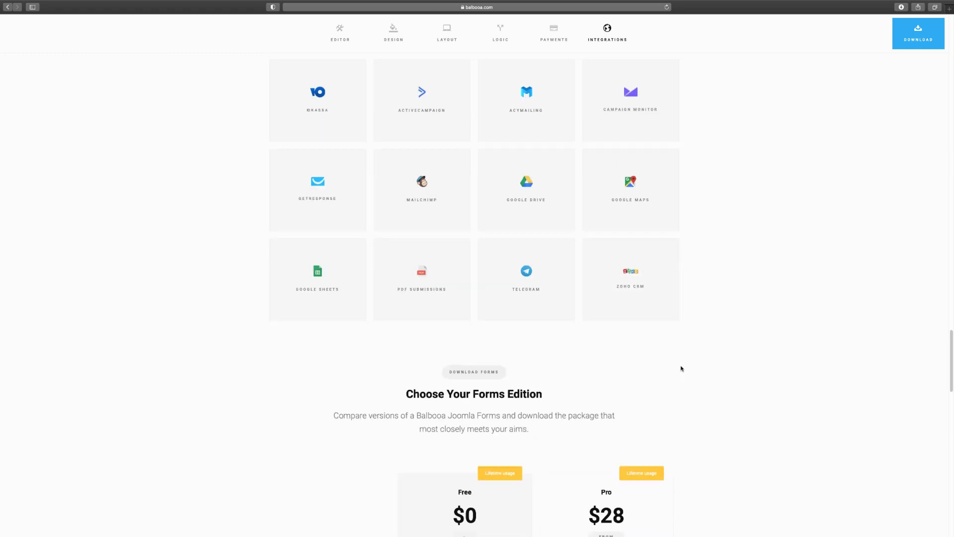
Compare the Free and Pro editions of the Forms Builder and look over the purchase questions
{"action": "scroll", "coordinate": [678, 373], "scroll_direction": "down", "scroll_amount": 4}
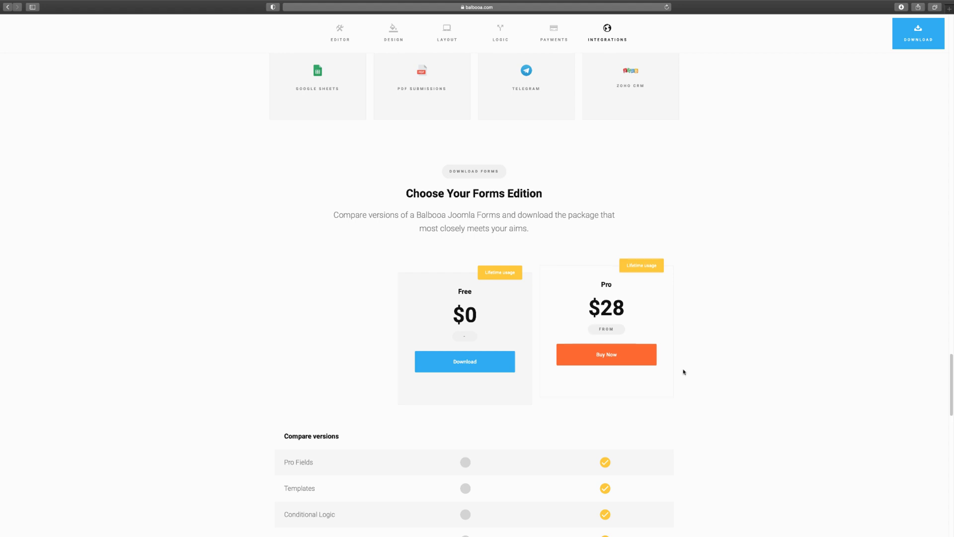
{"action": "scroll", "coordinate": [684, 372], "scroll_direction": "down", "scroll_amount": 4}
{"action": "scroll", "coordinate": [685, 373], "scroll_direction": "down", "scroll_amount": 2}
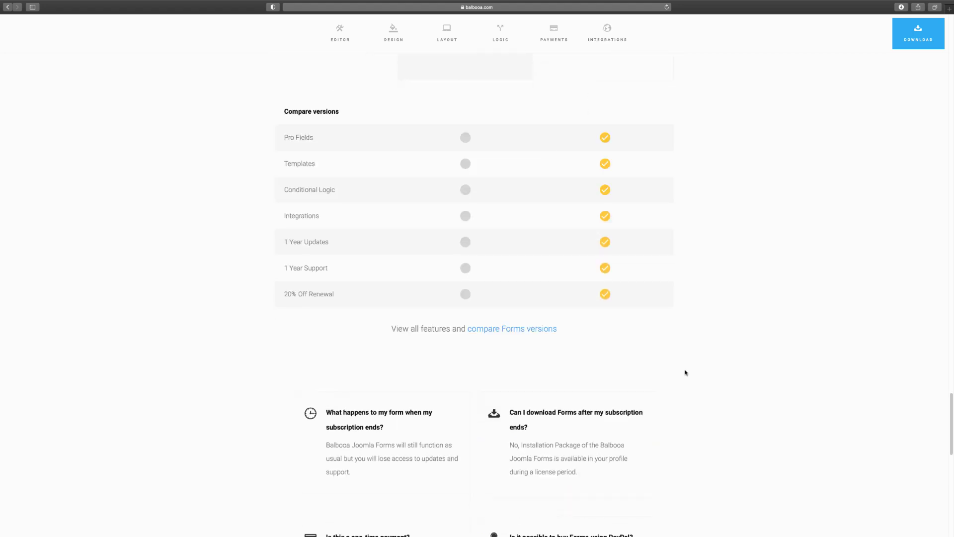
{"action": "scroll", "coordinate": [685, 372], "scroll_direction": "up", "scroll_amount": 1}
{"action": "scroll", "coordinate": [685, 373], "scroll_direction": "down", "scroll_amount": 3}
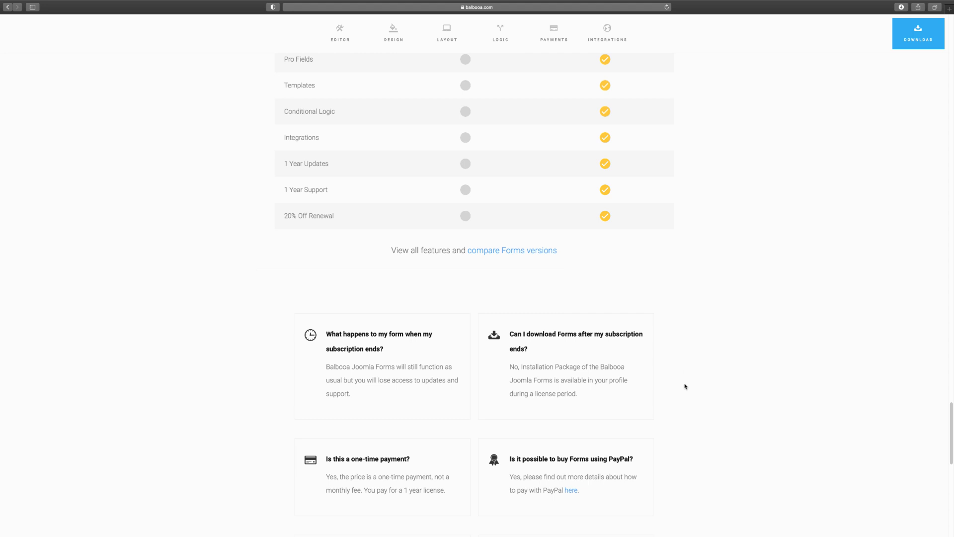
Open the Forms showcase and look over the Contact Us Form demo with its feature list
{"action": "scroll", "coordinate": [686, 387], "scroll_direction": "up", "scroll_amount": 20}
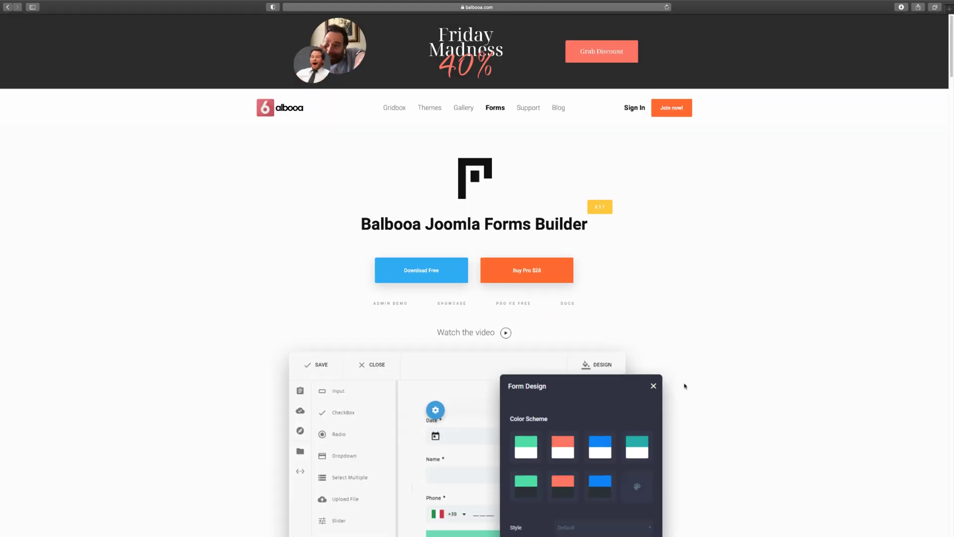
{"action": "left_click", "coordinate": [448, 305]}
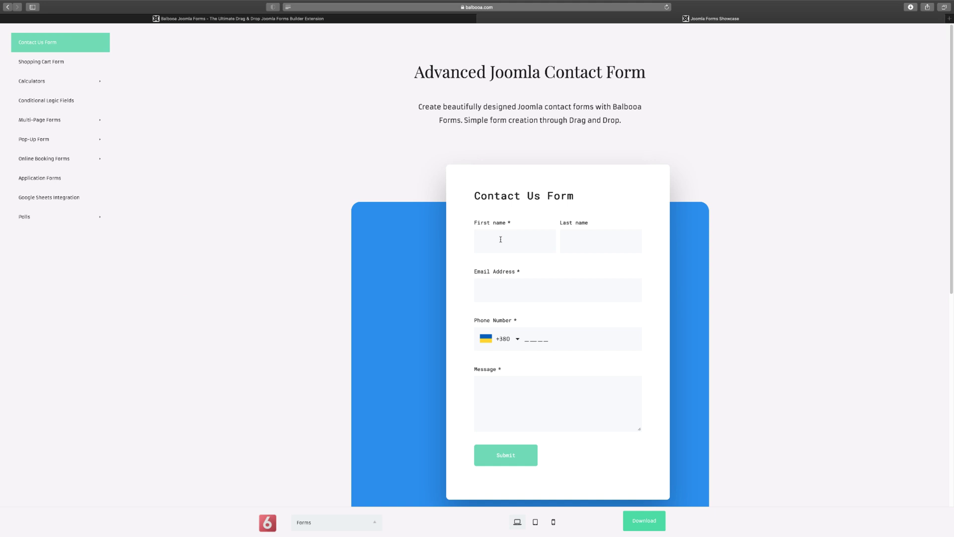
{"action": "scroll", "coordinate": [485, 267], "scroll_direction": "down", "scroll_amount": 3}
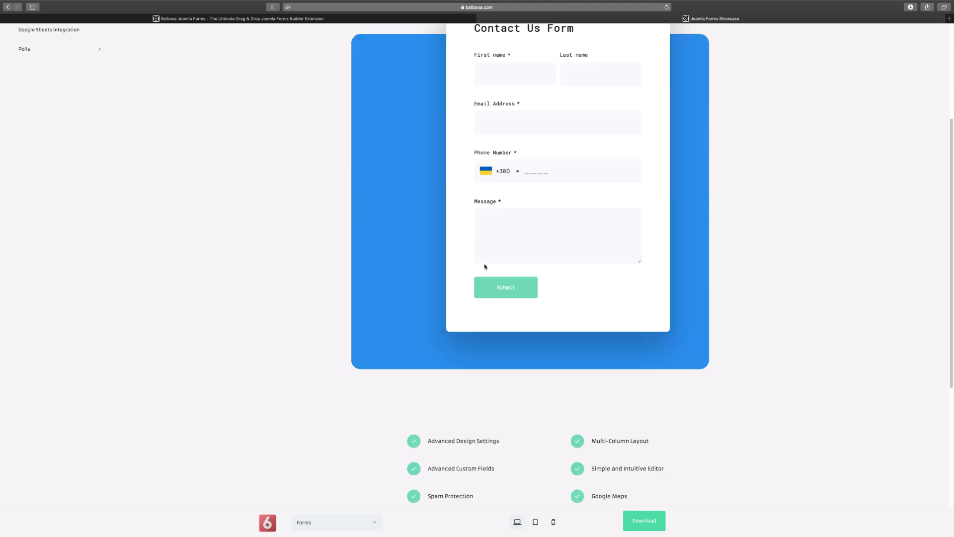
{"action": "scroll", "coordinate": [484, 266], "scroll_direction": "down", "scroll_amount": 4}
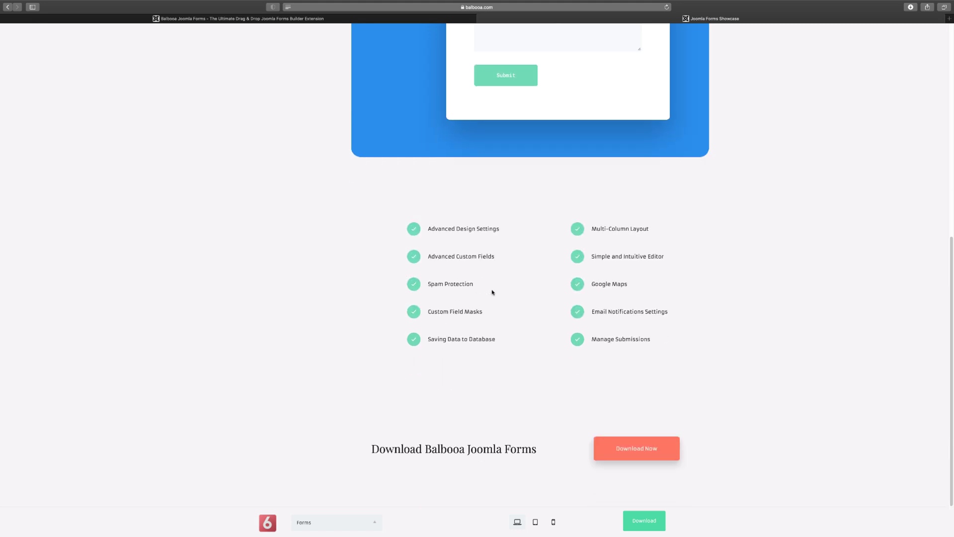
{"action": "scroll", "coordinate": [493, 293], "scroll_direction": "up", "scroll_amount": 7}
Try the First name, Last name and Email Address fields of the contact form without entering data
{"action": "left_click", "coordinate": [511, 241]}
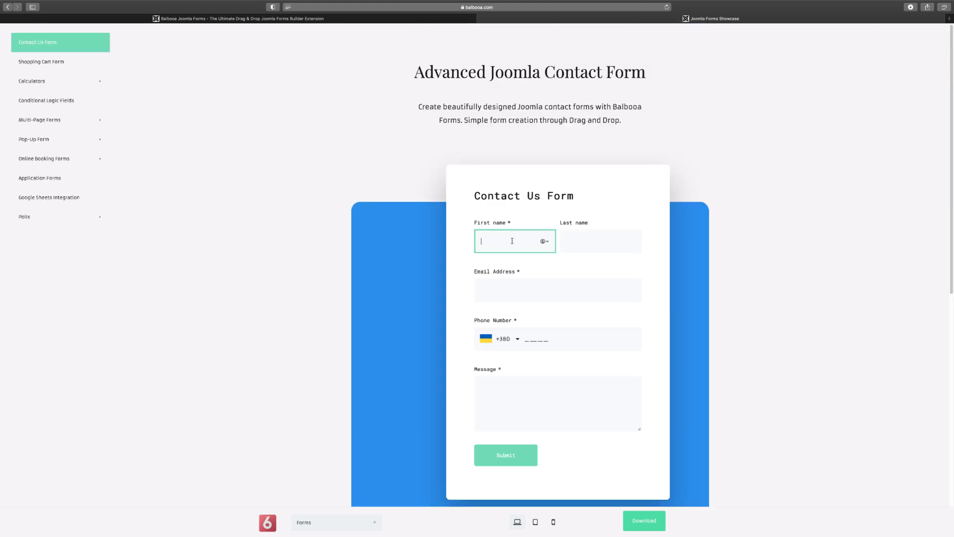
{"action": "left_click", "coordinate": [592, 244]}
{"action": "left_click", "coordinate": [491, 290]}
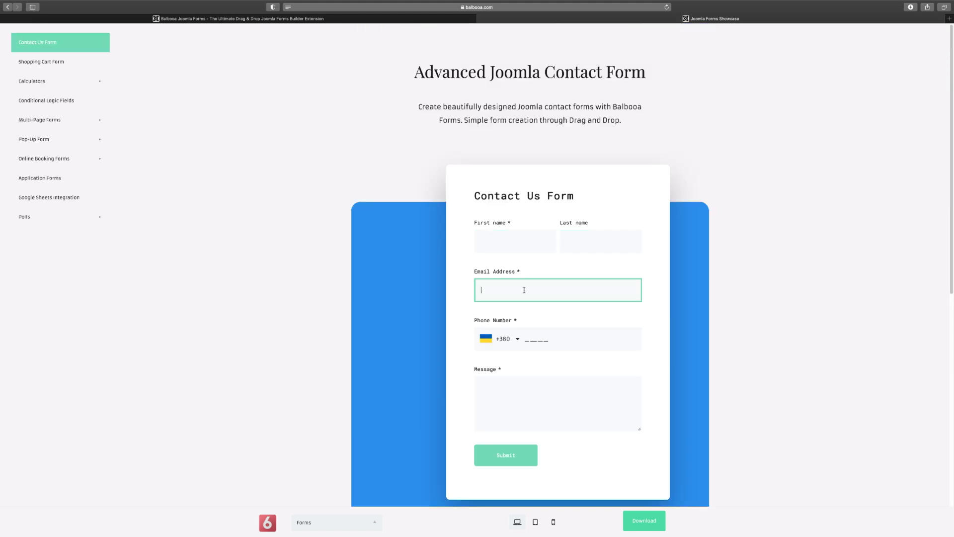
Try the Azerbaijan +994 and the +246 country codes in the contact form's Phone Number field
{"action": "left_click", "coordinate": [515, 341]}
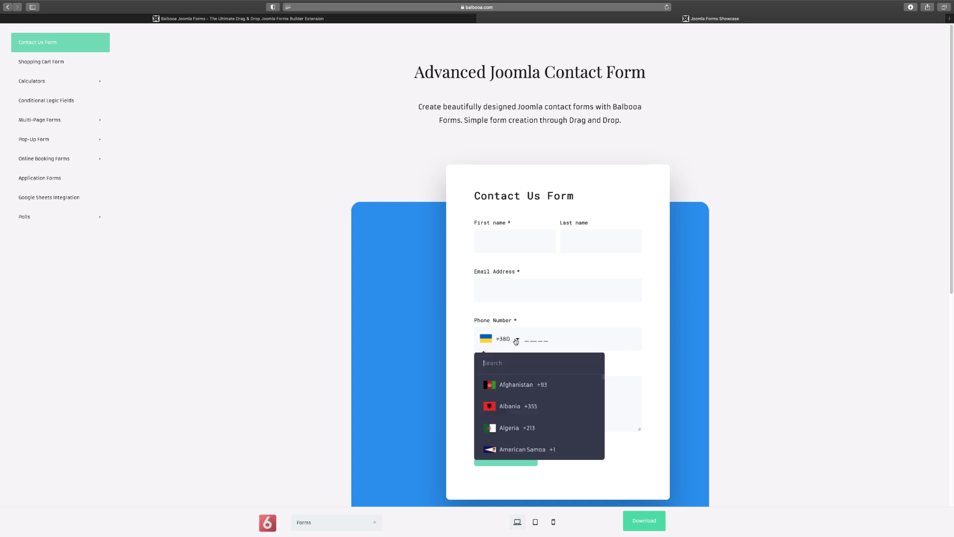
{"action": "scroll", "coordinate": [517, 395], "scroll_direction": "down", "scroll_amount": 4}
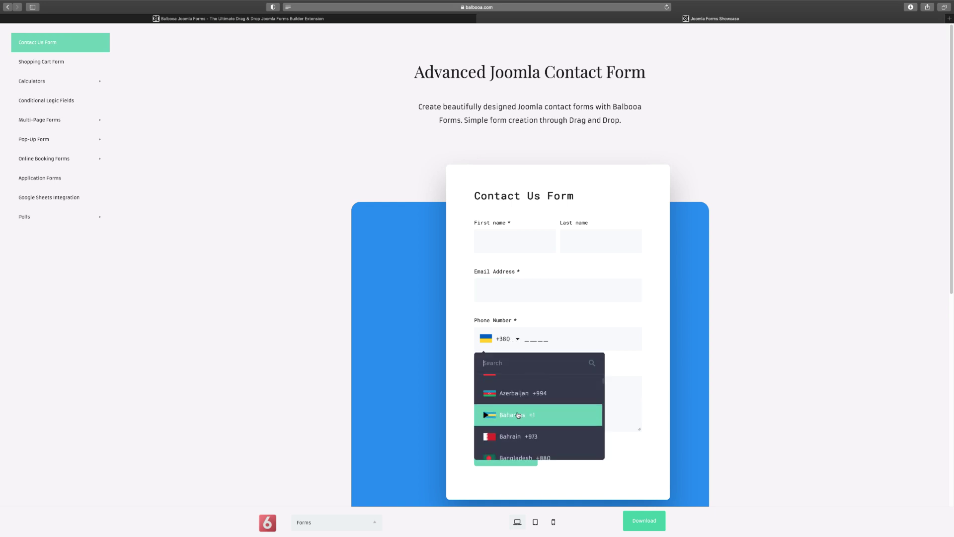
{"action": "left_click", "coordinate": [520, 395]}
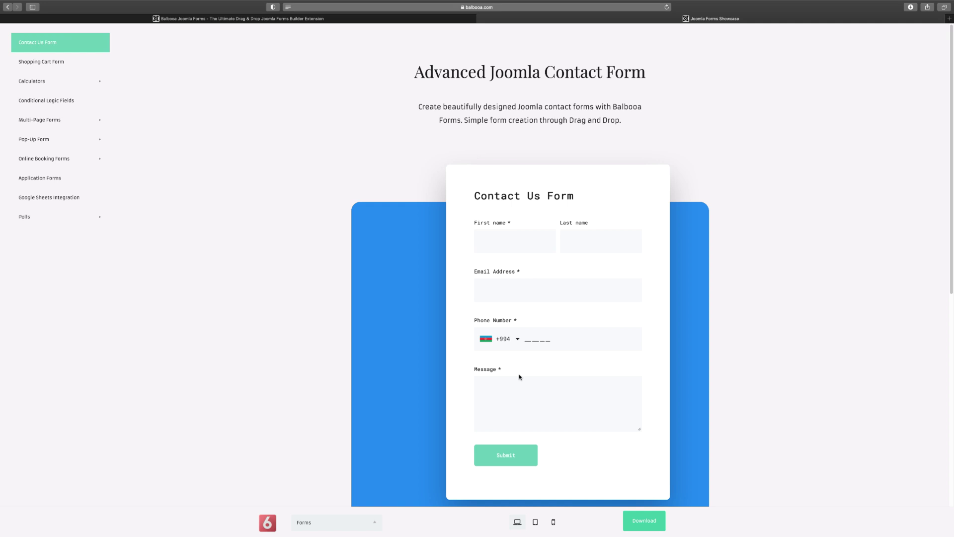
{"action": "left_click", "coordinate": [520, 341]}
{"action": "scroll", "coordinate": [517, 402], "scroll_direction": "down", "scroll_amount": 8}
{"action": "left_click", "coordinate": [515, 421]}
Set the Phone Number field's country code to Cameroon +237
{"action": "left_click", "coordinate": [519, 340]}
{"action": "scroll", "coordinate": [518, 398], "scroll_direction": "down", "scroll_amount": 5}
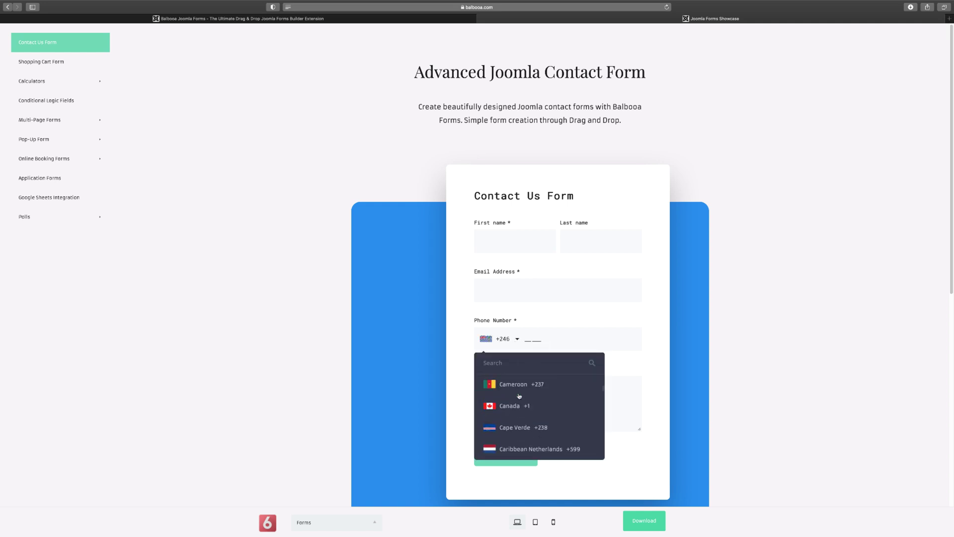
{"action": "scroll", "coordinate": [521, 411], "scroll_direction": "up", "scroll_amount": 3}
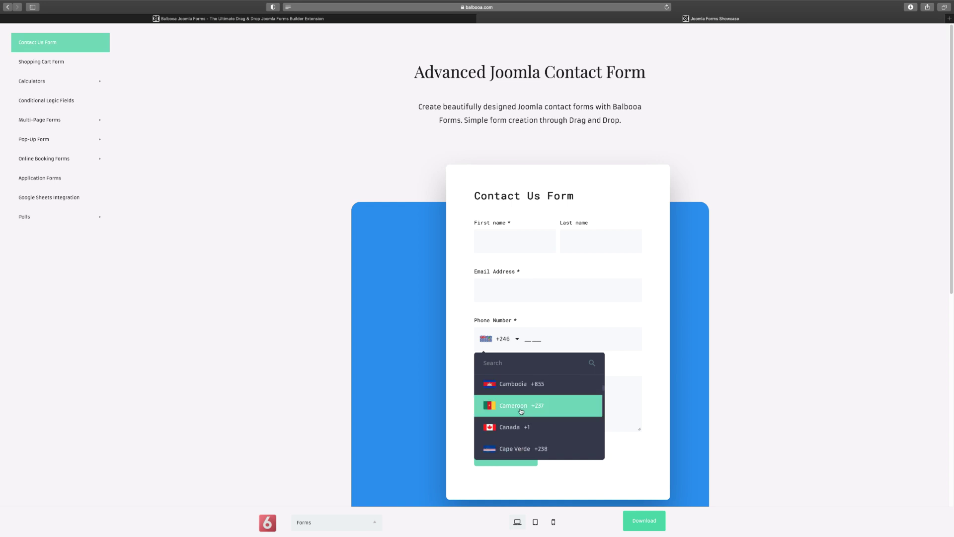
{"action": "left_click", "coordinate": [521, 410]}
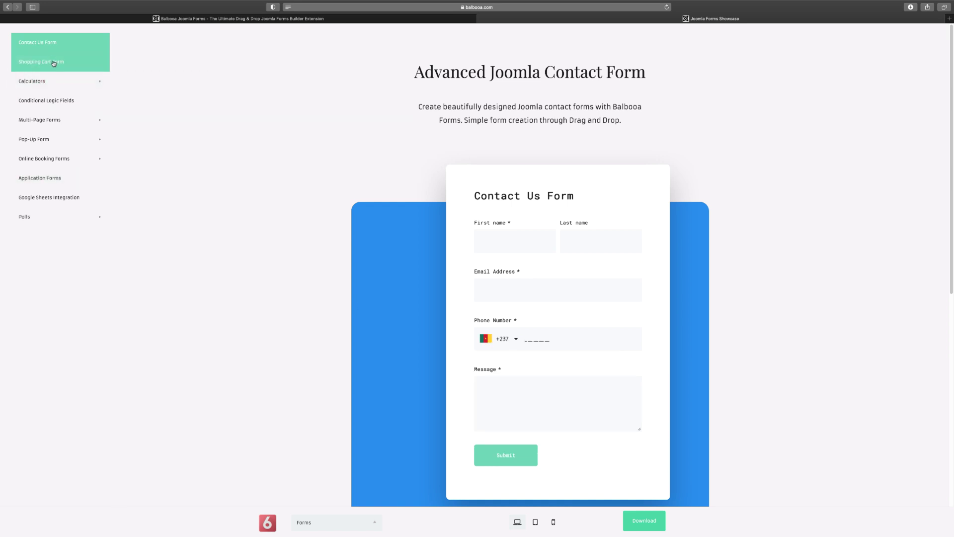
Open the Shopping Cart Form demo in the showcase
{"action": "left_click", "coordinate": [52, 62]}
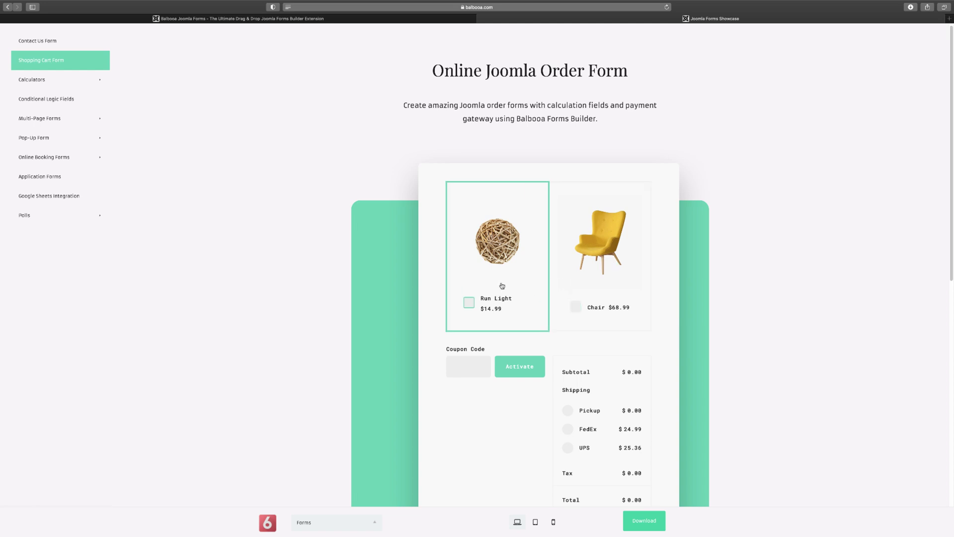
Add the Run Light product to the demo order and set its quantity to 5
{"action": "scroll", "coordinate": [502, 286], "scroll_direction": "down", "scroll_amount": 2}
{"action": "left_click", "coordinate": [468, 243]}
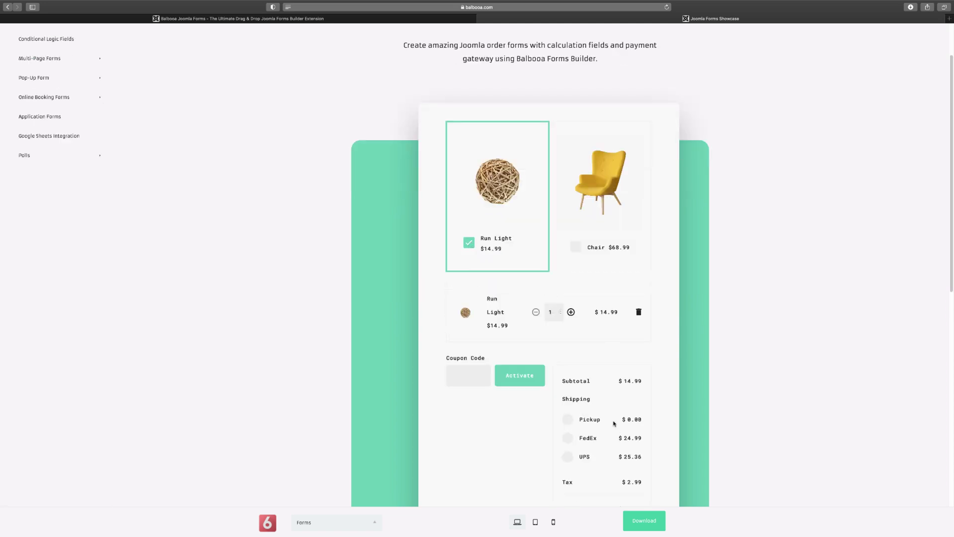
{"action": "scroll", "coordinate": [615, 423], "scroll_direction": "down", "scroll_amount": 1}
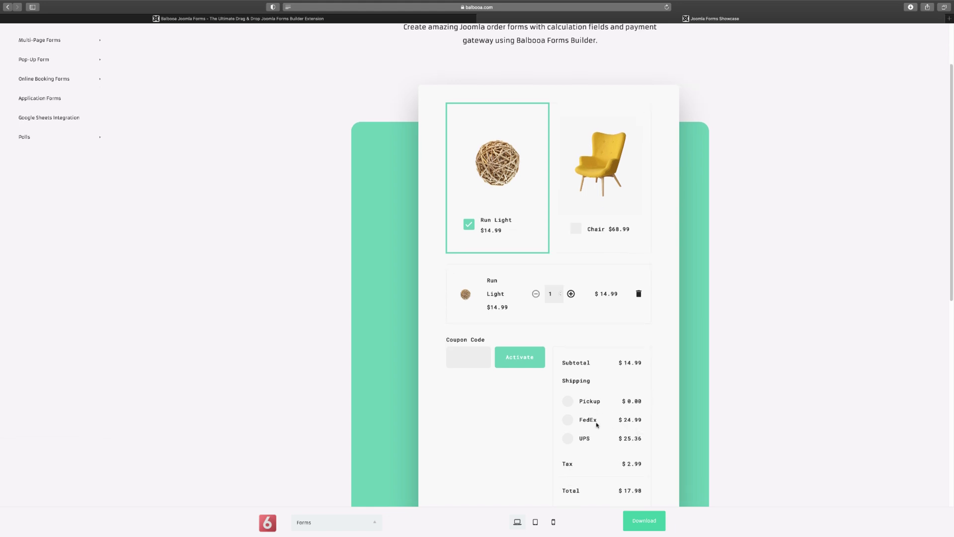
{"action": "scroll", "coordinate": [618, 447], "scroll_direction": "down", "scroll_amount": 3}
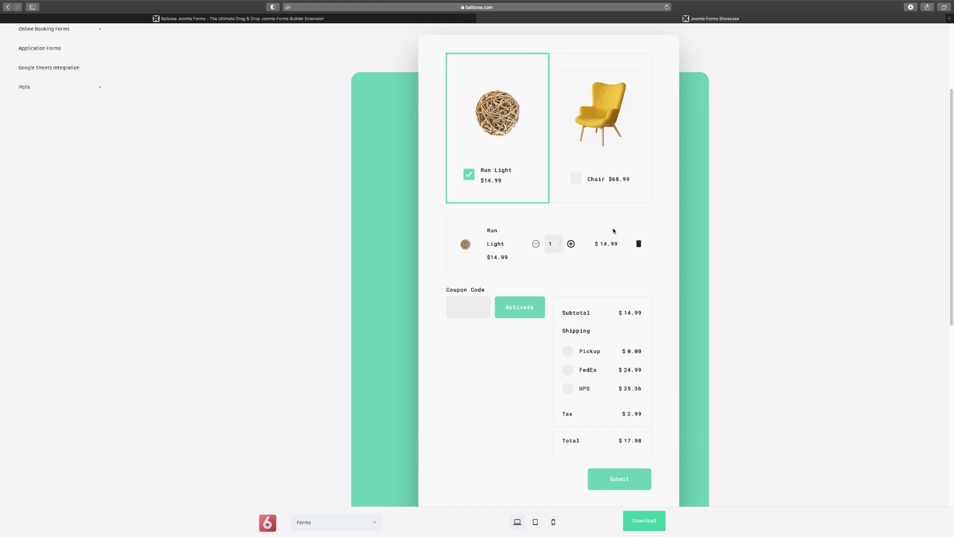
{"action": "left_click", "coordinate": [570, 244]}
{"action": "left_click", "coordinate": [570, 245]}
{"action": "left_click", "coordinate": [571, 244]}
{"action": "left_click", "coordinate": [570, 244]}
Add the Chair product to the demo order and set its quantity to 6
{"action": "left_click", "coordinate": [580, 180]}
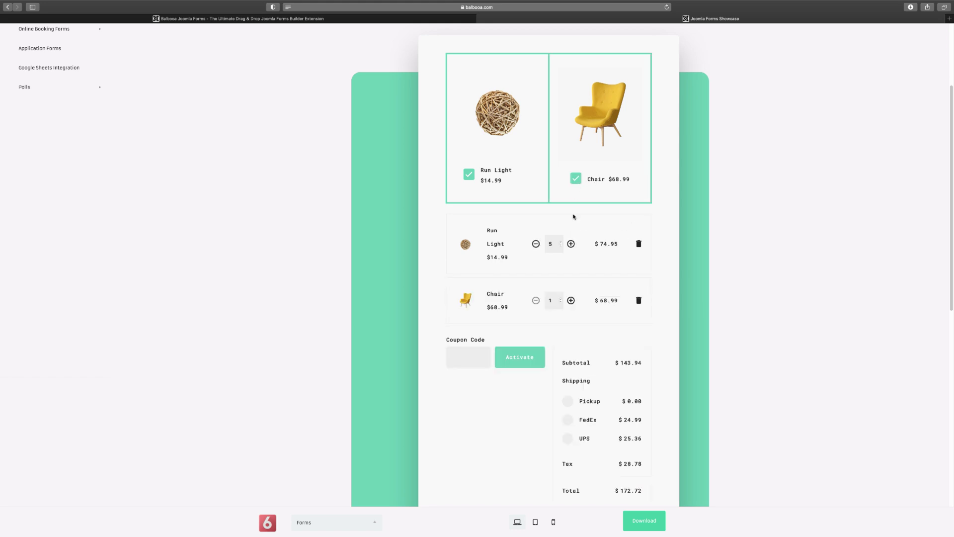
{"action": "left_click", "coordinate": [569, 300]}
{"action": "left_click", "coordinate": [569, 301]}
{"action": "left_click", "coordinate": [569, 300]}
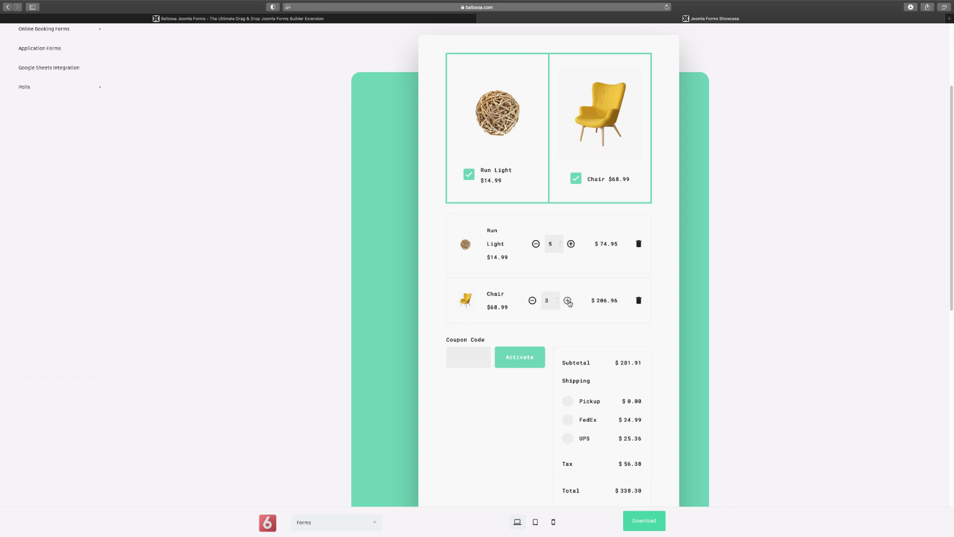
{"action": "left_click", "coordinate": [569, 300]}
{"action": "left_click", "coordinate": [569, 300]}
{"action": "scroll", "coordinate": [569, 300], "scroll_direction": "down", "scroll_amount": 3}
{"action": "scroll", "coordinate": [570, 304], "scroll_direction": "up", "scroll_amount": 5}
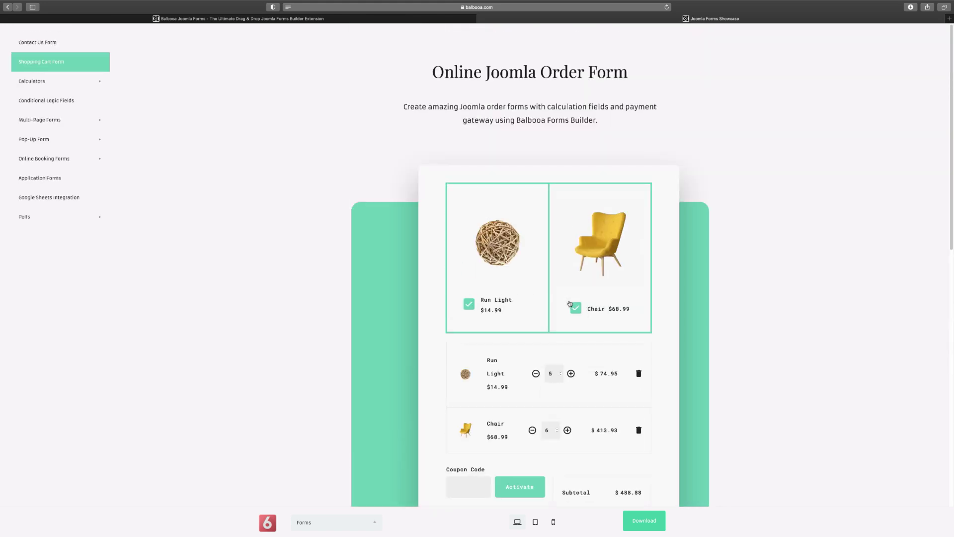
Open the Subscription Calculator demo and view the available Select Product options without changing the product
{"action": "mouse_move", "coordinate": [60, 85]}
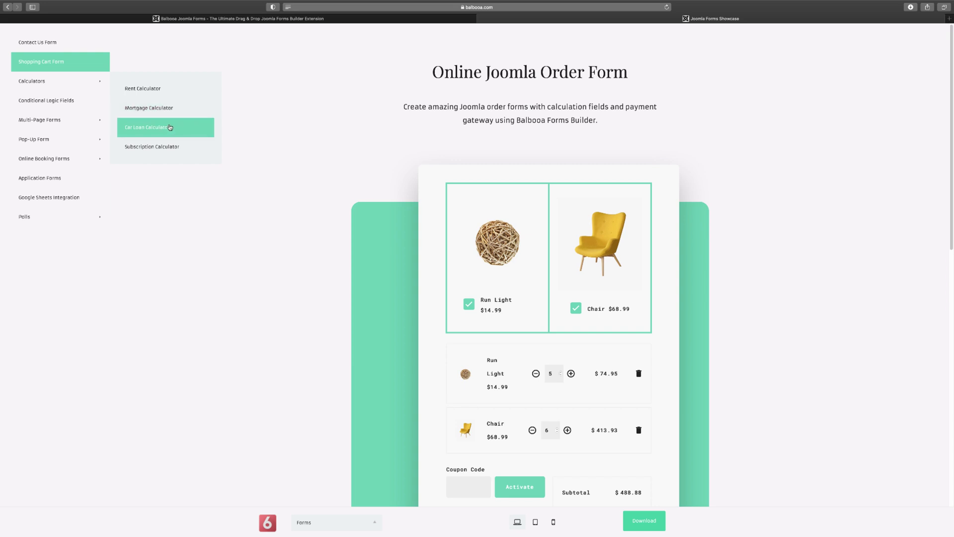
{"action": "left_click", "coordinate": [170, 148]}
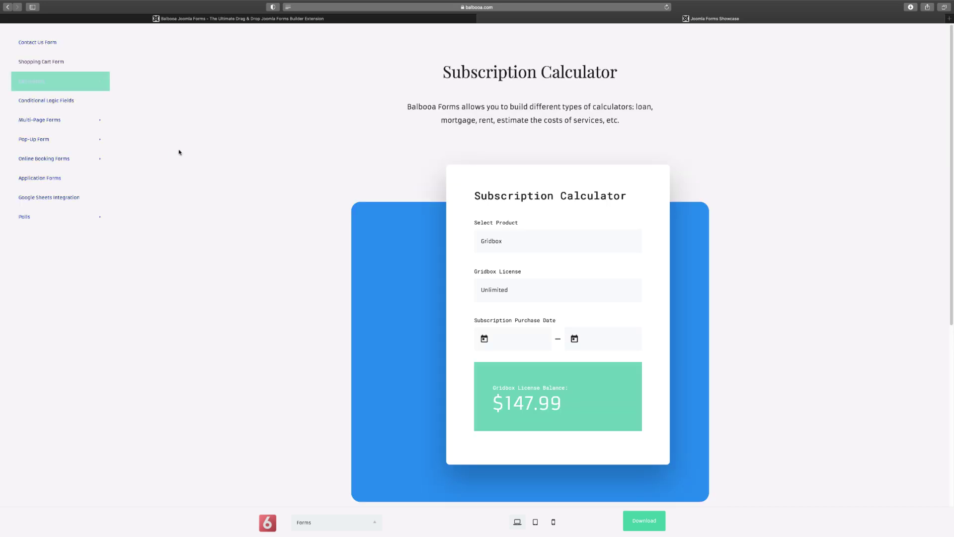
{"action": "left_click", "coordinate": [537, 248]}
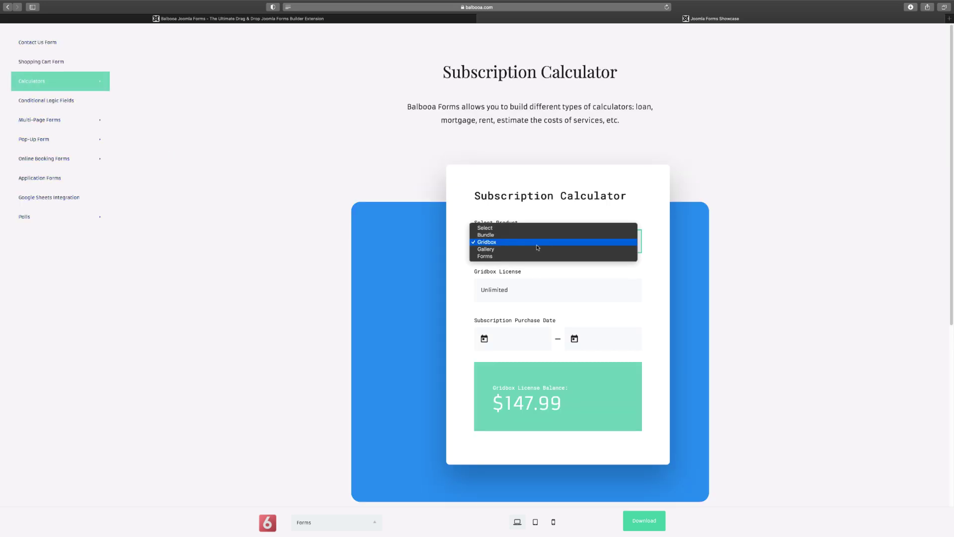
{"action": "left_click", "coordinate": [448, 275]}
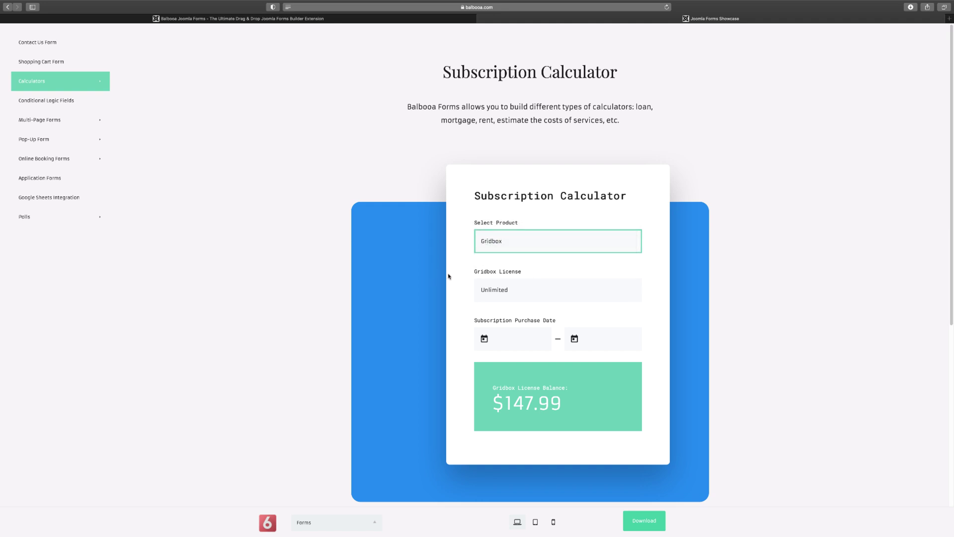
Try the Personal Gridbox license, set it back to Unlimited, and view the purchase date calendar without picking a date
{"action": "left_click", "coordinate": [507, 288]}
{"action": "left_click", "coordinate": [507, 277]}
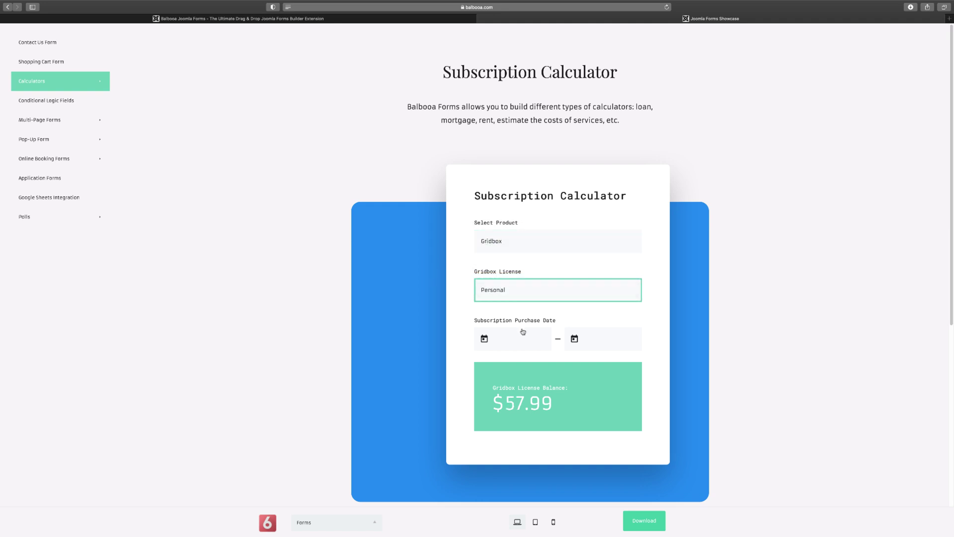
{"action": "left_click", "coordinate": [520, 294]}
{"action": "left_click", "coordinate": [517, 306]}
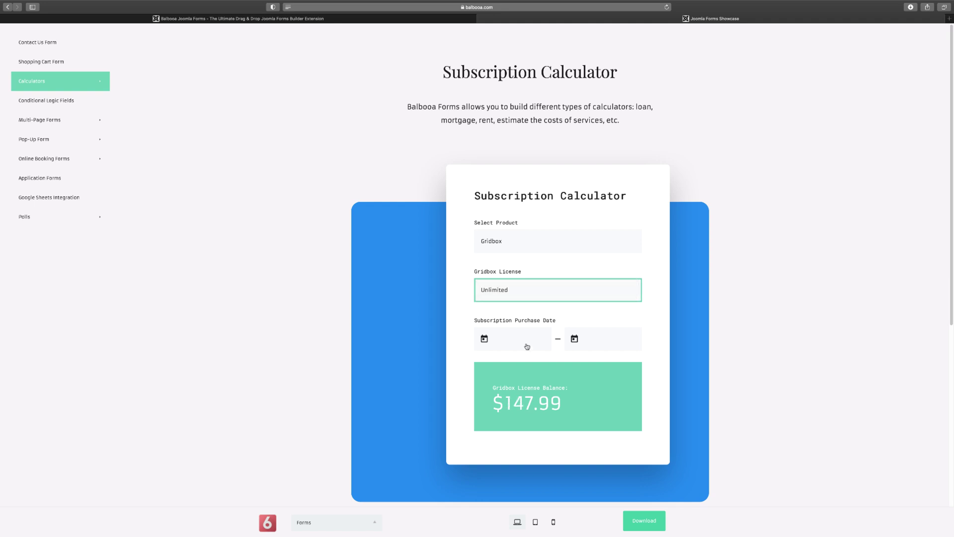
{"action": "left_click", "coordinate": [514, 337]}
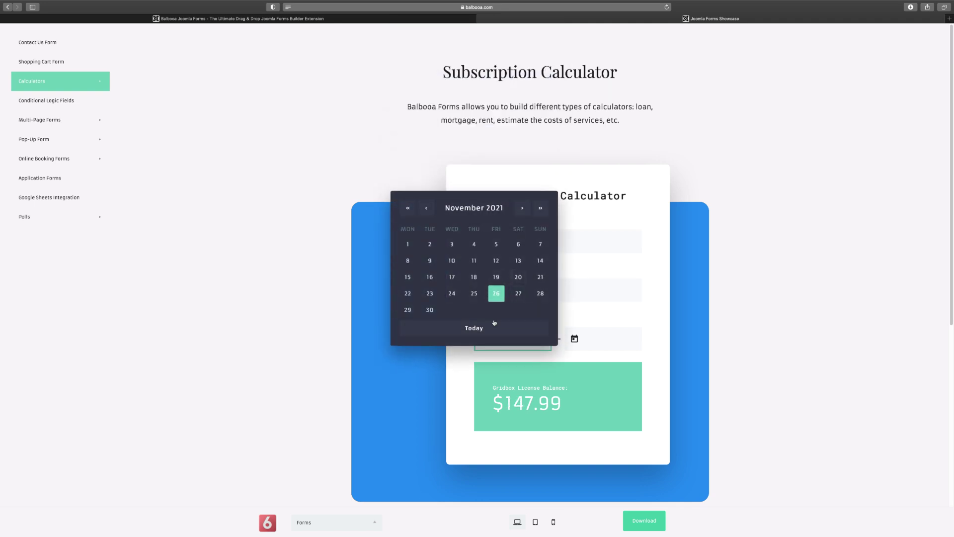
{"action": "left_click", "coordinate": [589, 344]}
Open the Rent Calculator demo and view the Day of arrival and Rooms options without changing them
{"action": "mouse_move", "coordinate": [95, 81]}
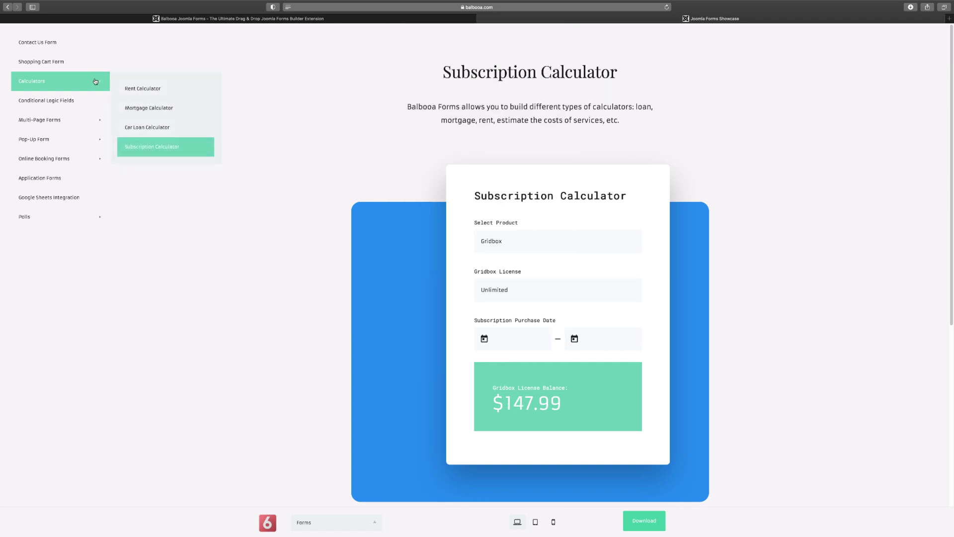
{"action": "left_click", "coordinate": [126, 88]}
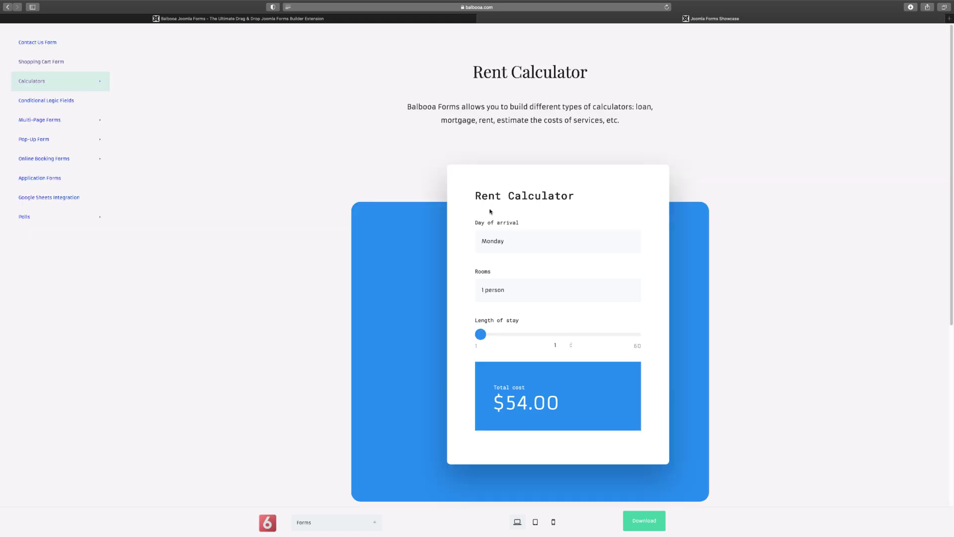
{"action": "left_click", "coordinate": [494, 245]}
{"action": "left_click", "coordinate": [579, 309]}
{"action": "key", "text": "Tab"}
{"action": "key", "text": "space"}
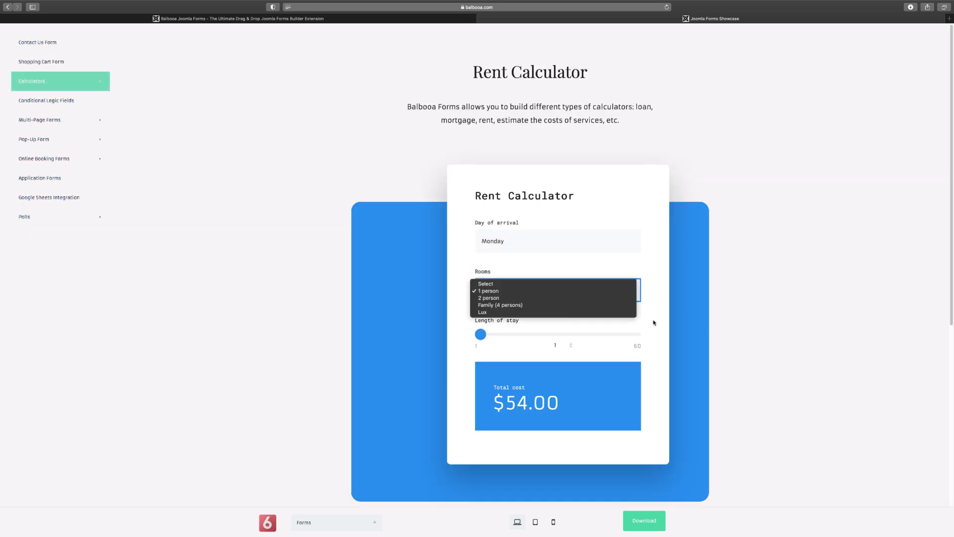
{"action": "left_click", "coordinate": [654, 322]}
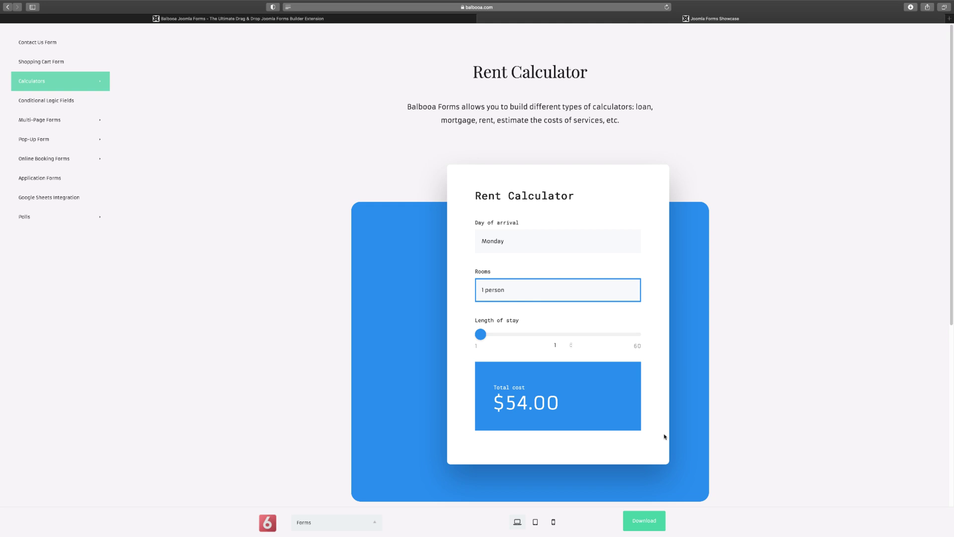
Open the Mortgage Calculator demo and try its Interest Rate and Mortgage Period fields without changing the values
{"action": "mouse_move", "coordinate": [110, 86]}
{"action": "left_click", "coordinate": [143, 112]}
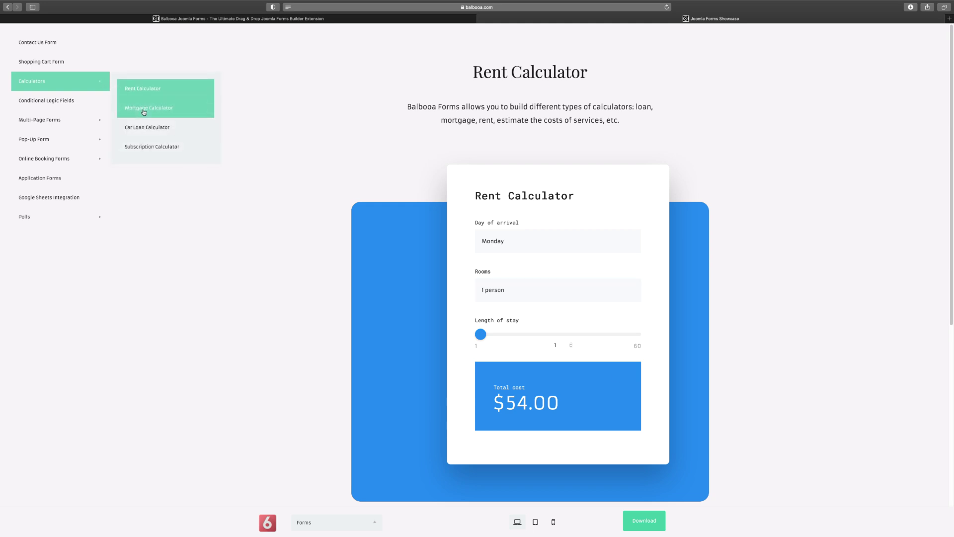
{"action": "scroll", "coordinate": [509, 249], "scroll_direction": "down", "scroll_amount": 1}
{"action": "left_click", "coordinate": [509, 282]}
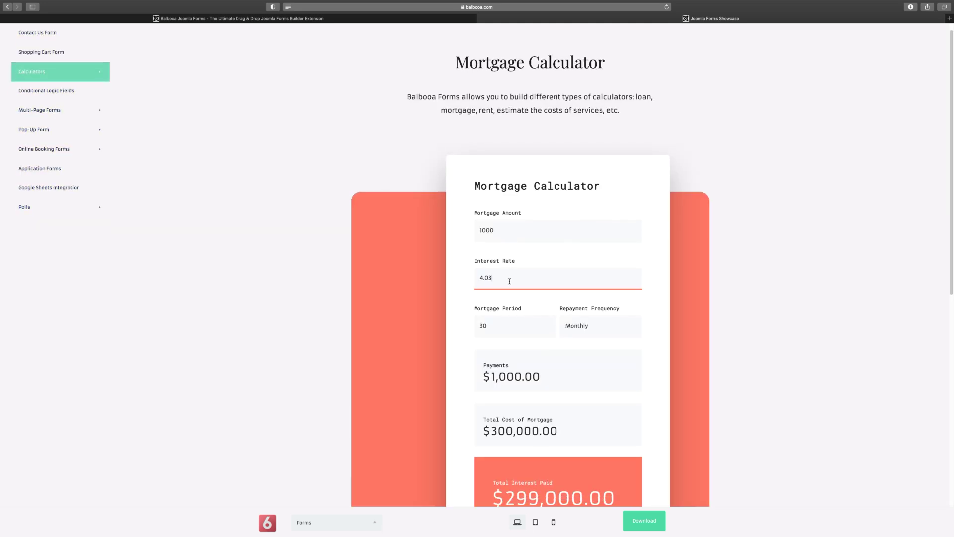
{"action": "left_click", "coordinate": [523, 332]}
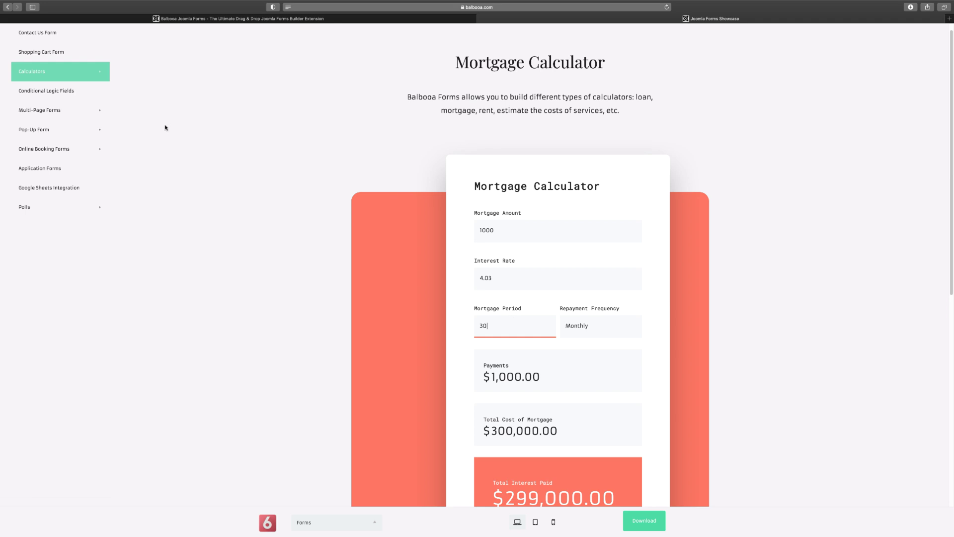
Open the Car Loan Calculator demo and set the vehicle value to 50000 and the interest rate to 15%
{"action": "mouse_move", "coordinate": [89, 76]}
{"action": "left_click", "coordinate": [135, 118]}
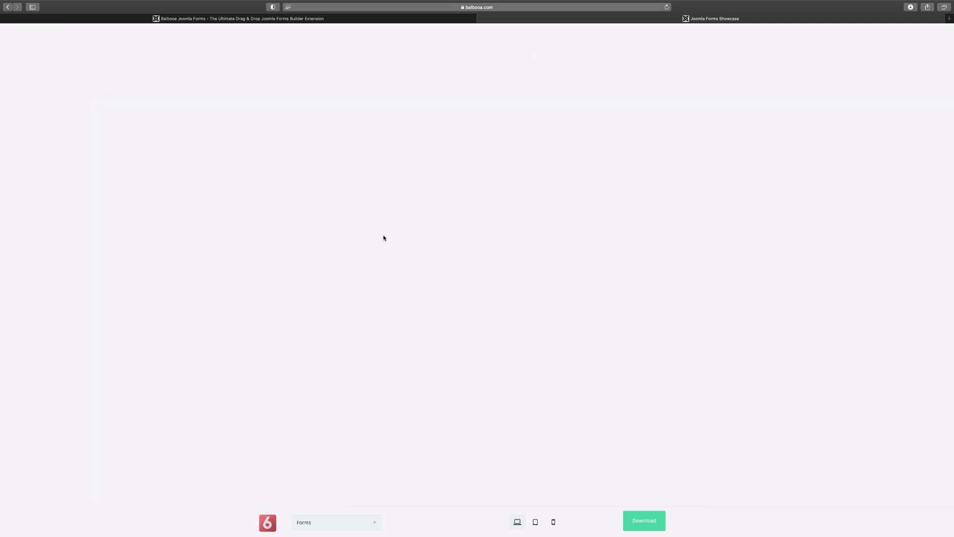
{"action": "left_click_drag", "start_coordinate": [479, 285], "coordinate": [599, 282]}
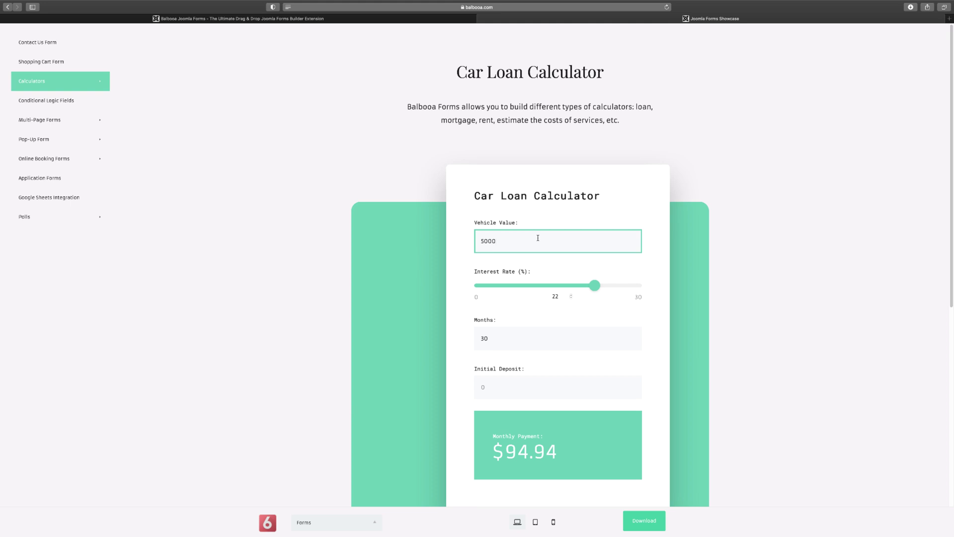
{"action": "type", "text": "0"}
{"action": "left_click_drag", "start_coordinate": [594, 284], "coordinate": [558, 285]}
Set the number of months in the Car Loan Calculator to 25
{"action": "left_click", "coordinate": [502, 335]}
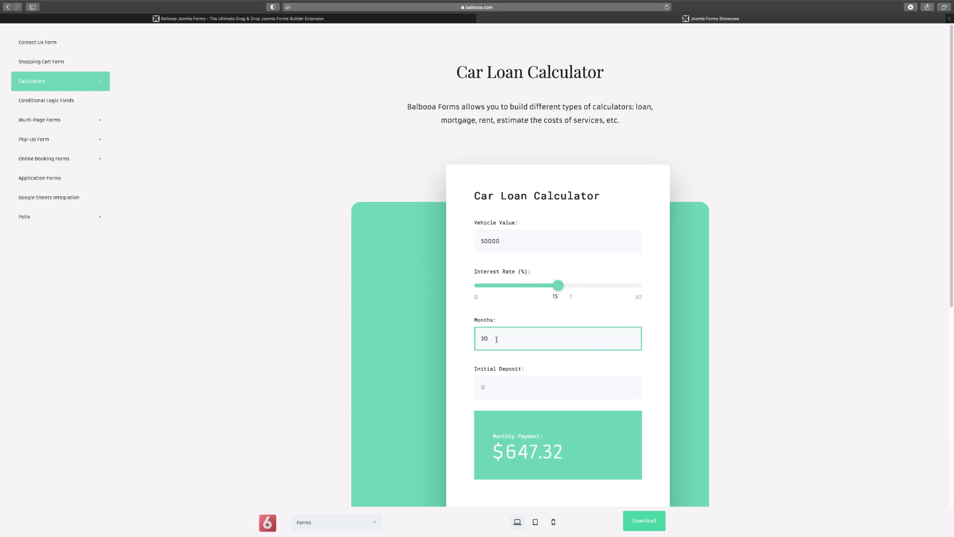
{"action": "key", "text": "BackSpace"}
{"action": "key", "text": "BackSpace"}
{"action": "type", "text": "25"}
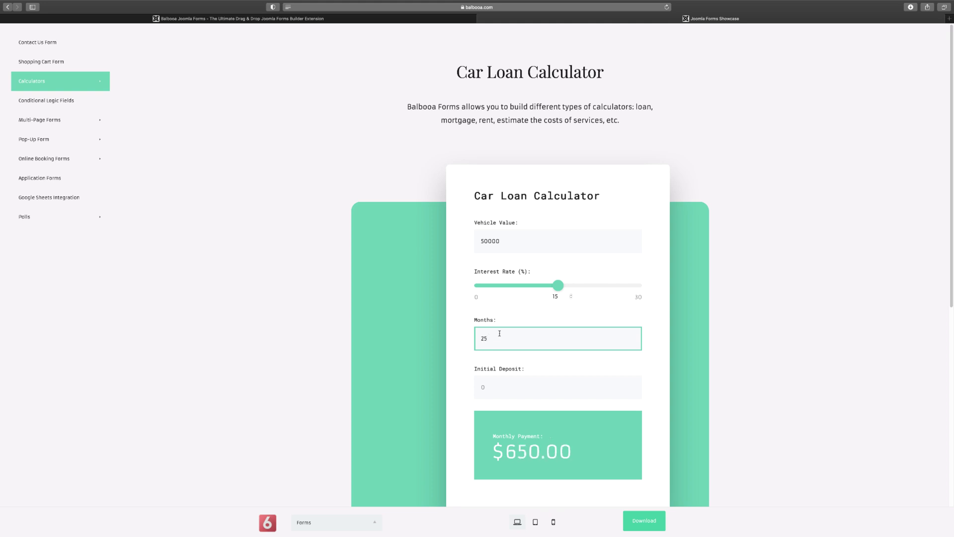
Try an initial deposit of 66666 in the Car Loan Calculator, and clear the field again
{"action": "scroll", "coordinate": [507, 298], "scroll_direction": "down", "scroll_amount": 1}
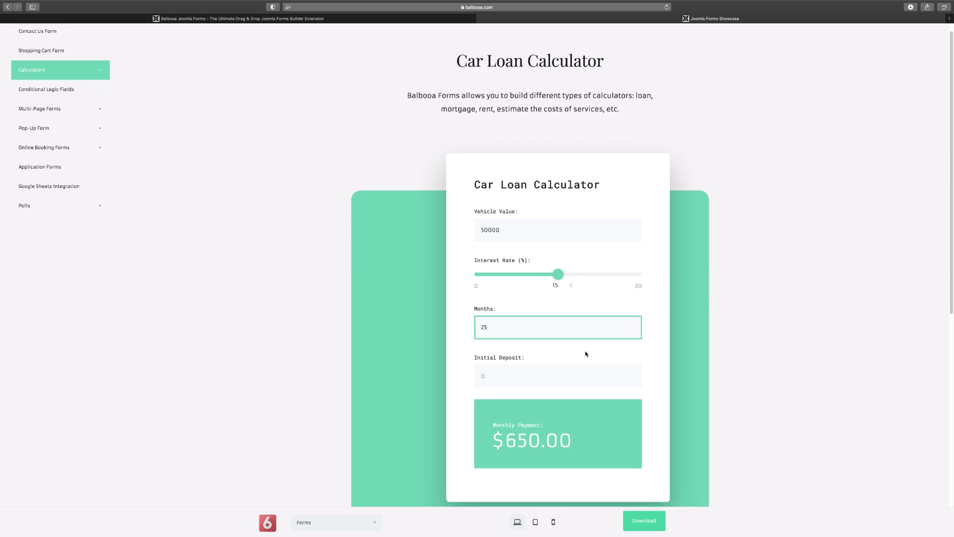
{"action": "left_click", "coordinate": [516, 381]}
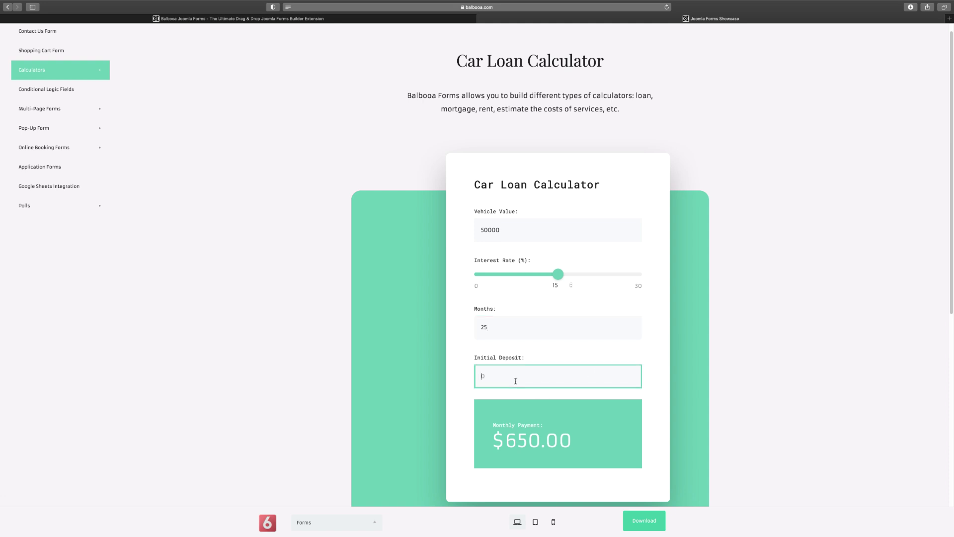
{"action": "type", "text": "66666"}
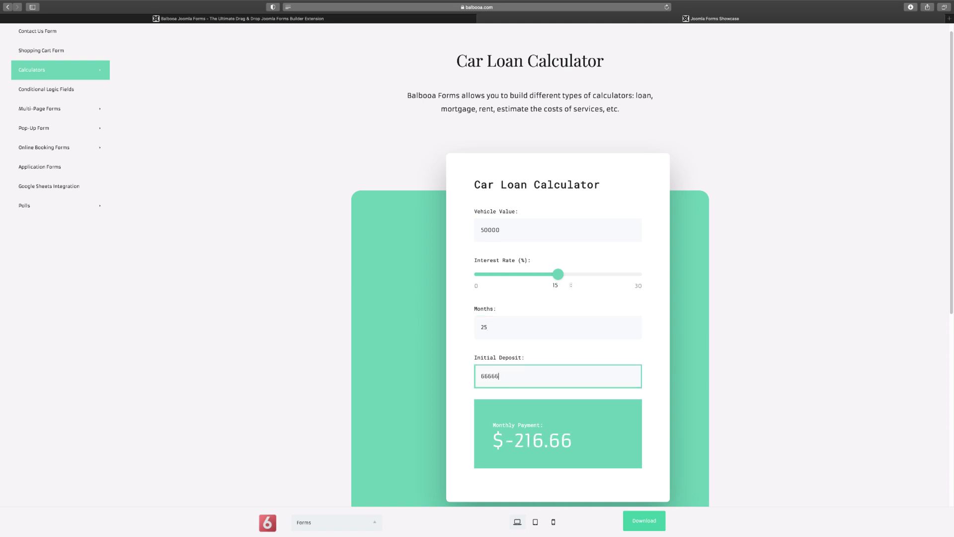
{"action": "key", "text": "BackSpace"}
{"action": "key", "text": "BackSpace"}
{"action": "key", "text": "BackSpace"}
{"action": "key", "text": "BackSpace"}
{"action": "key", "text": "BackSpace"}
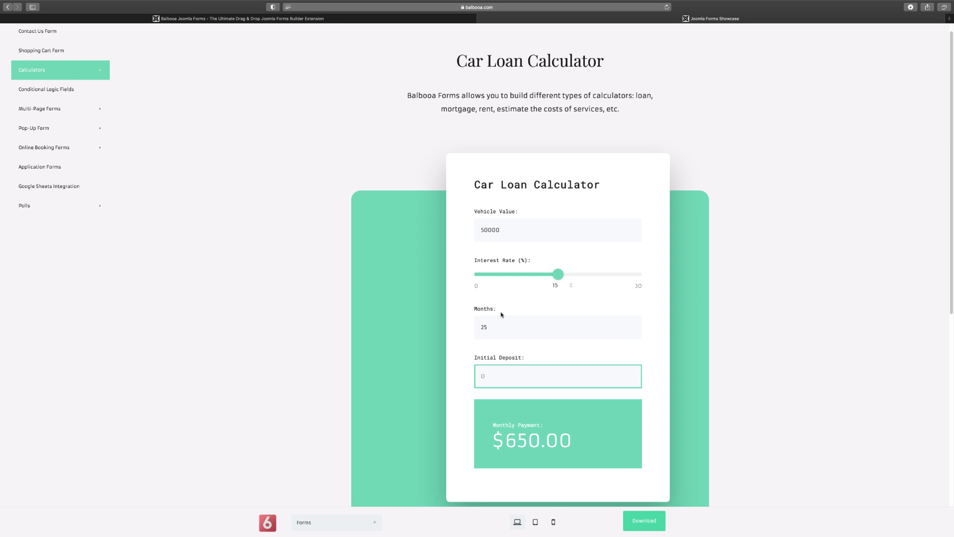
Open the Conditional Logic Fields demo, enter a single letter as the name and choose Phone as the contact method
{"action": "left_click", "coordinate": [58, 93]}
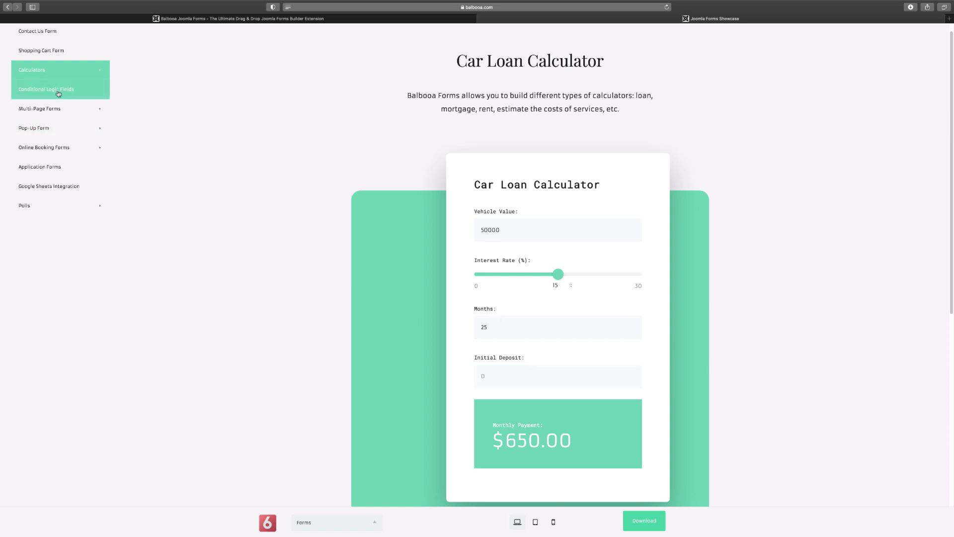
{"action": "left_click", "coordinate": [494, 237]}
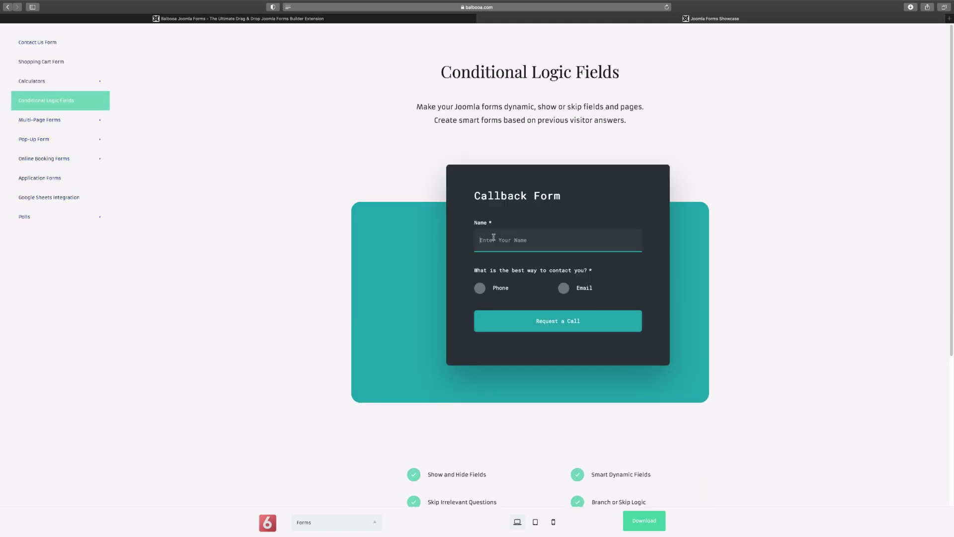
{"action": "type", "text": "D"}
{"action": "left_click", "coordinate": [481, 288]}
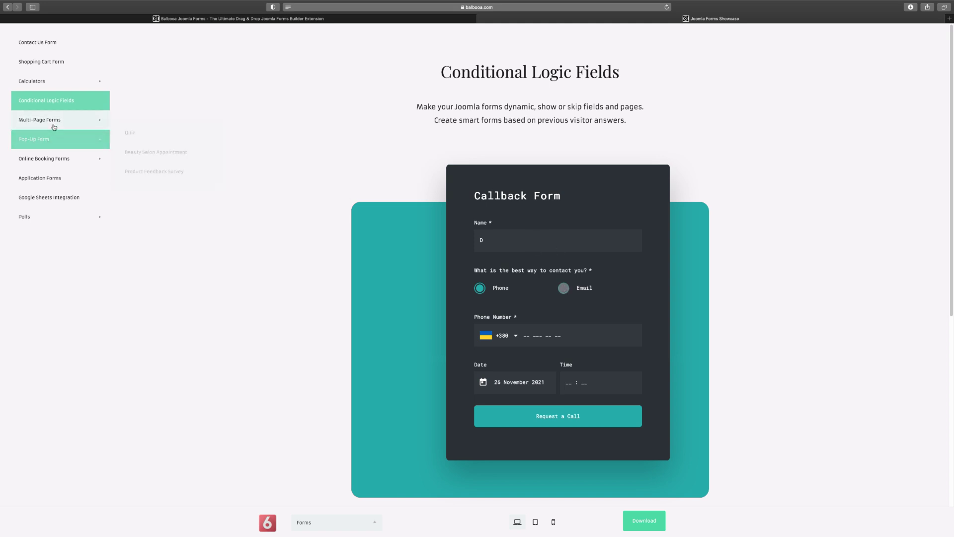
Open the multi-page Quiz demo and answer its questions with One Story, Garage and the Plastic fence
{"action": "mouse_move", "coordinate": [58, 125]}
{"action": "left_click", "coordinate": [127, 128]}
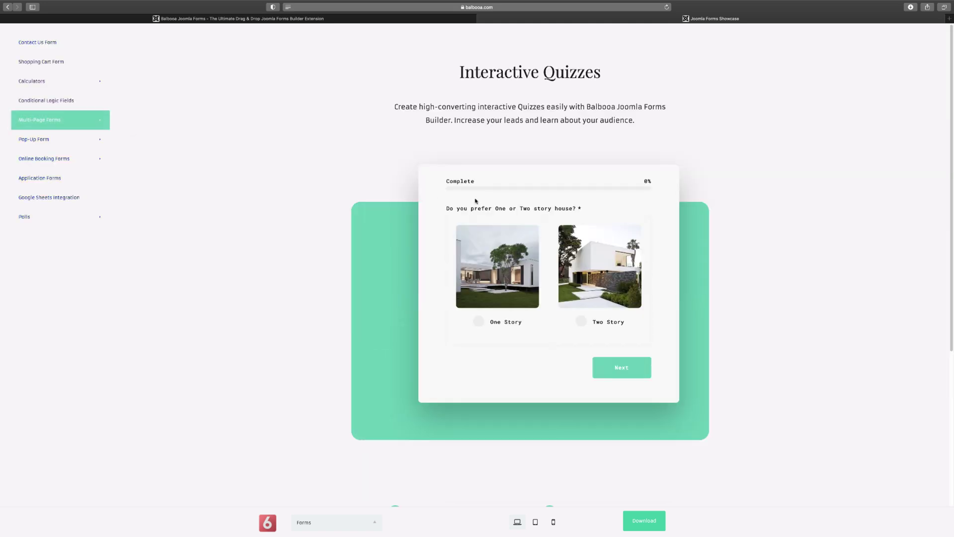
{"action": "left_click", "coordinate": [482, 323]}
{"action": "left_click", "coordinate": [484, 322]}
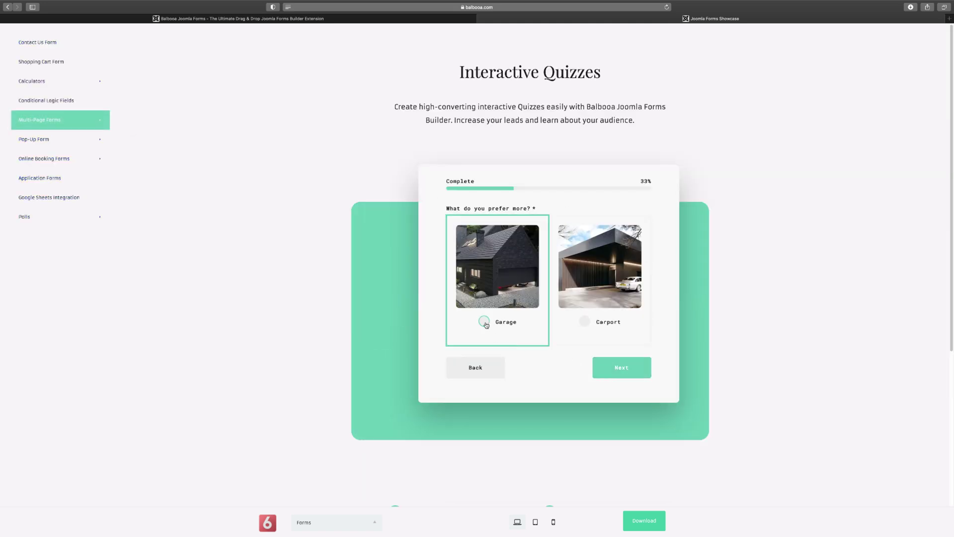
{"action": "left_click", "coordinate": [589, 323]}
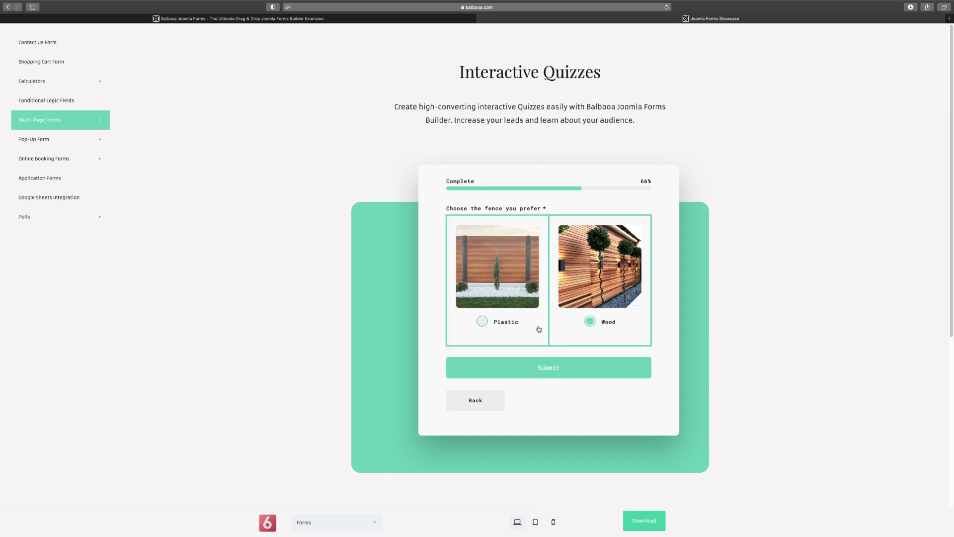
{"action": "left_click", "coordinate": [485, 322]}
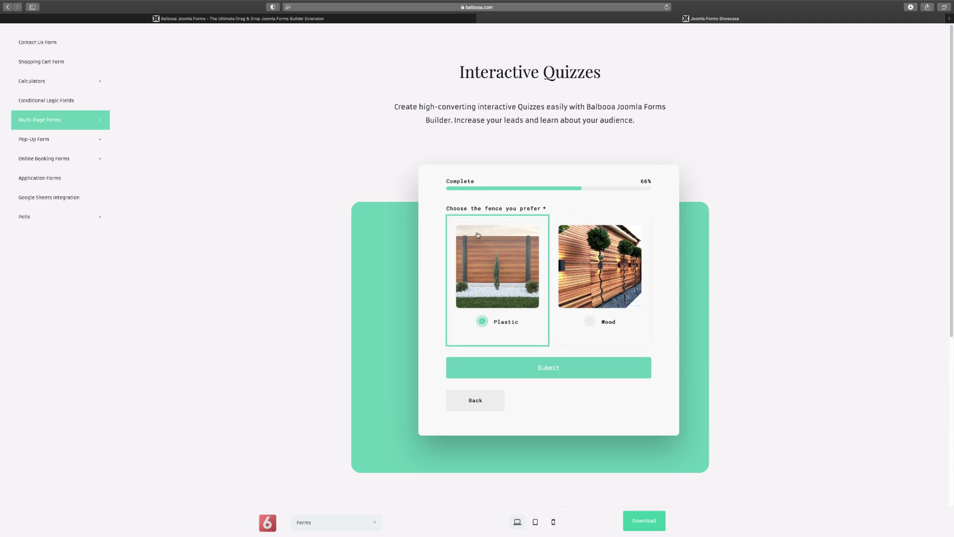
Submit the finished quiz and open the multi-page appointment form demo
{"action": "left_click", "coordinate": [538, 360]}
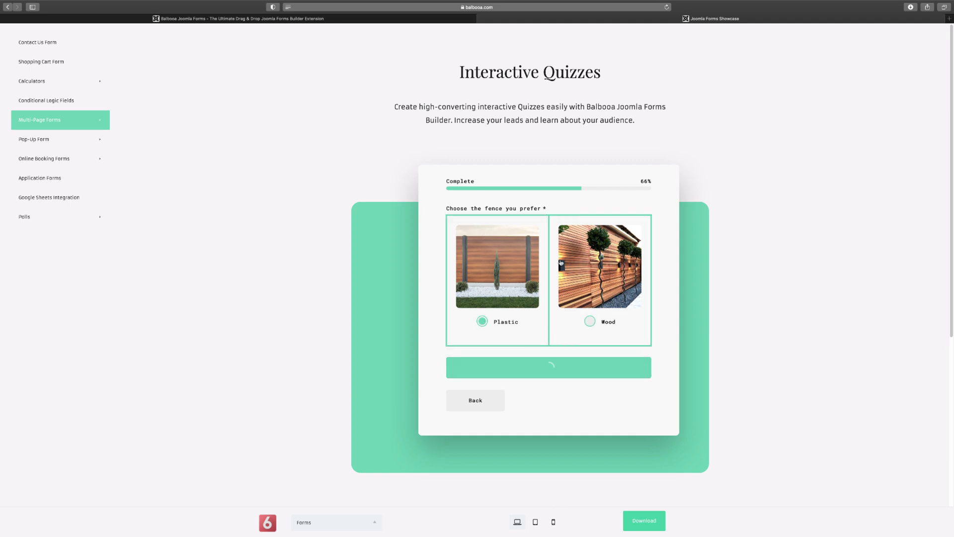
{"action": "mouse_move", "coordinate": [97, 117]}
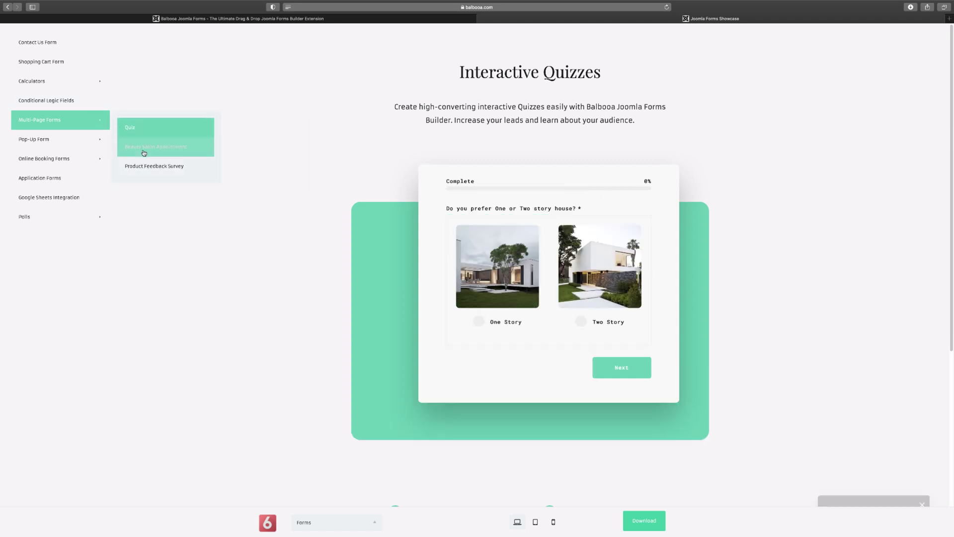
{"action": "left_click", "coordinate": [144, 152]}
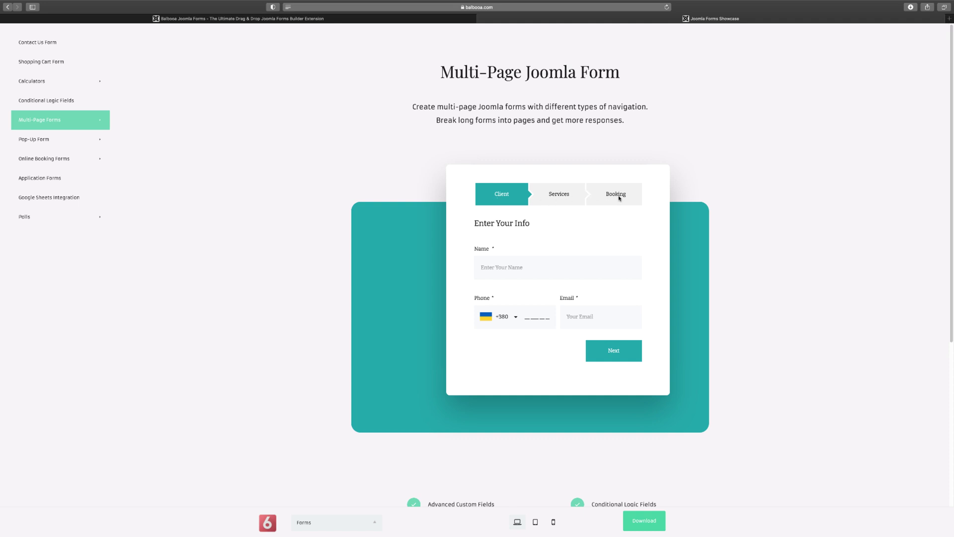
Fill in the Client page with a single-letter name, a phone number and an e-mail address, and try to continue to the Services page
{"action": "left_click", "coordinate": [558, 261]}
{"action": "type", "text": "d"}
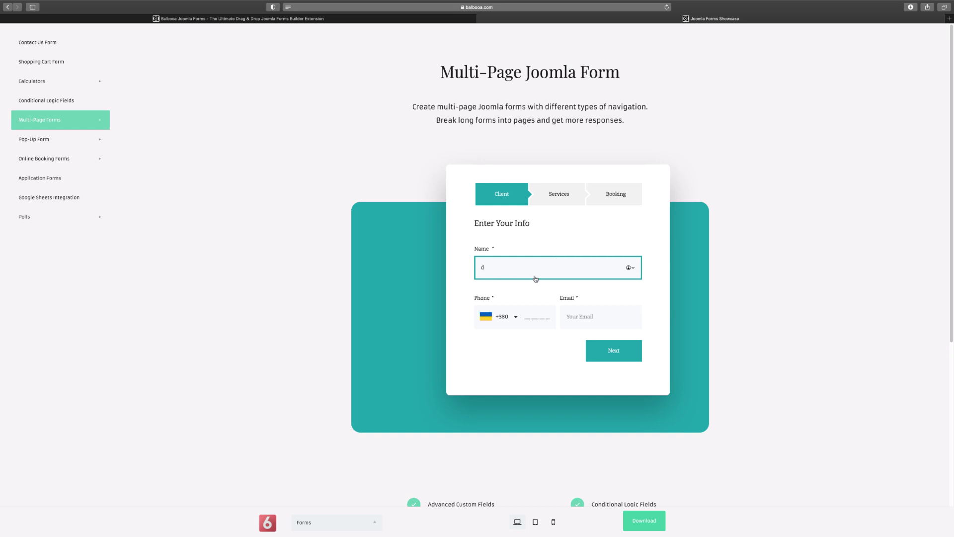
{"action": "left_click", "coordinate": [629, 267]}
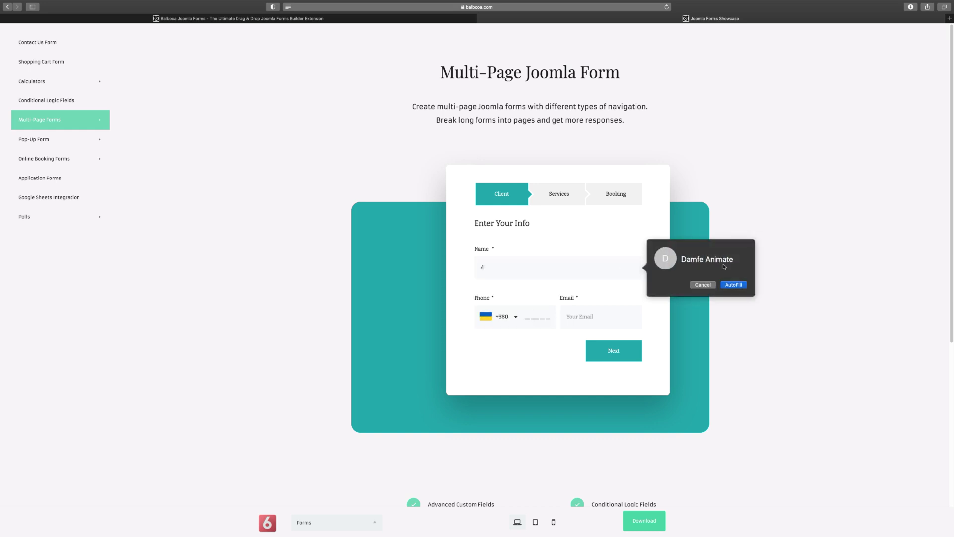
{"action": "left_click", "coordinate": [702, 285]}
{"action": "left_click", "coordinate": [526, 317]}
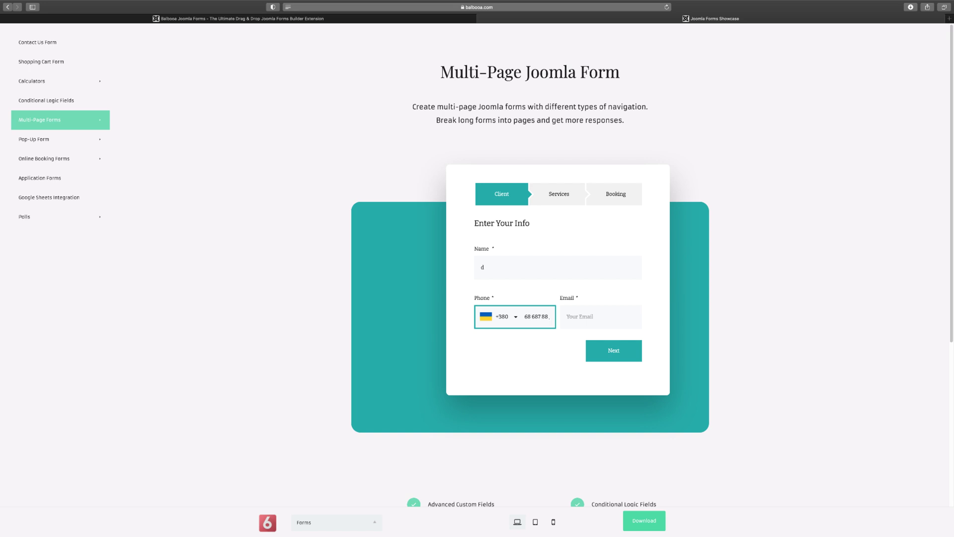
{"action": "left_click", "coordinate": [576, 312]}
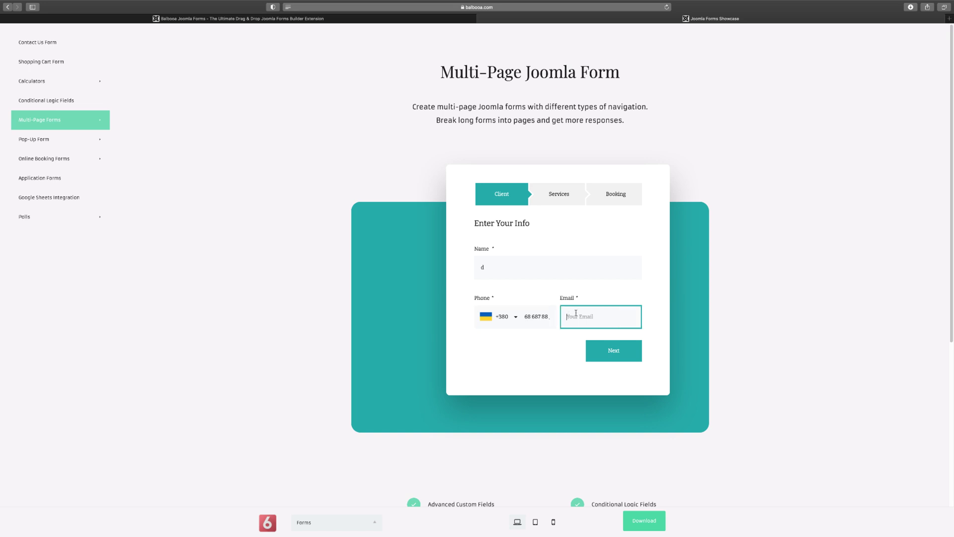
{"action": "type", "text": "dfhasdhf #@emca.com"}
{"action": "left_click", "coordinate": [591, 351]}
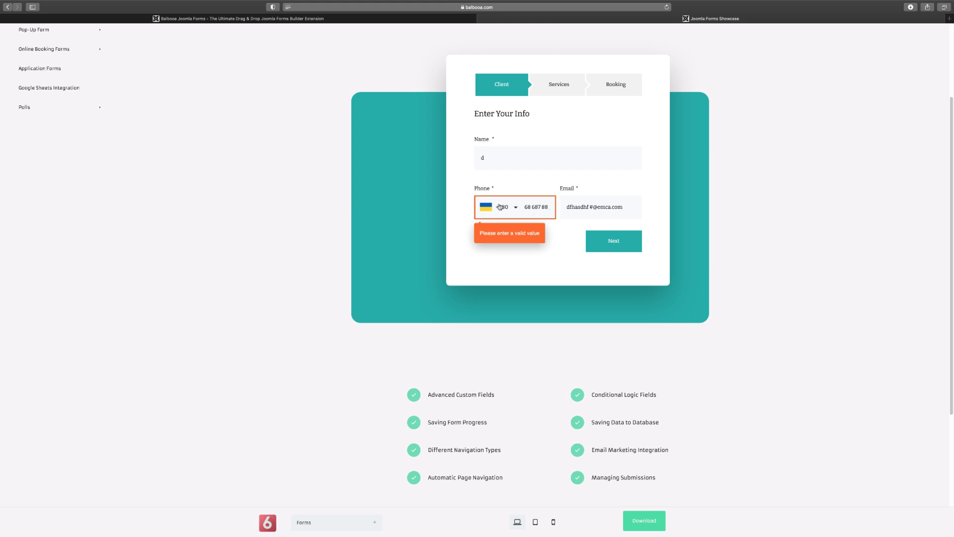
{"action": "scroll", "coordinate": [500, 207], "scroll_direction": "up", "scroll_amount": 1}
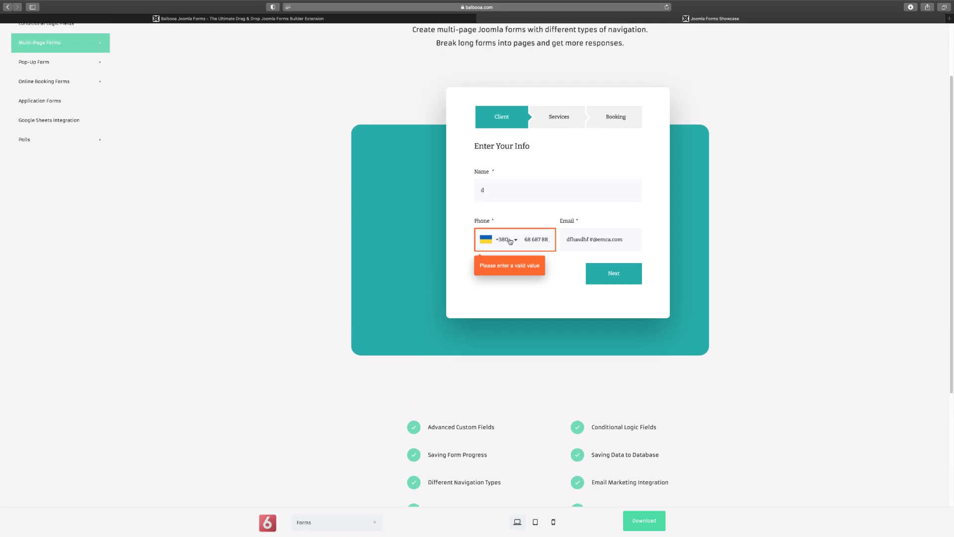
{"action": "scroll", "coordinate": [510, 241], "scroll_direction": "up", "scroll_amount": 1}
{"action": "left_click", "coordinate": [593, 270]}
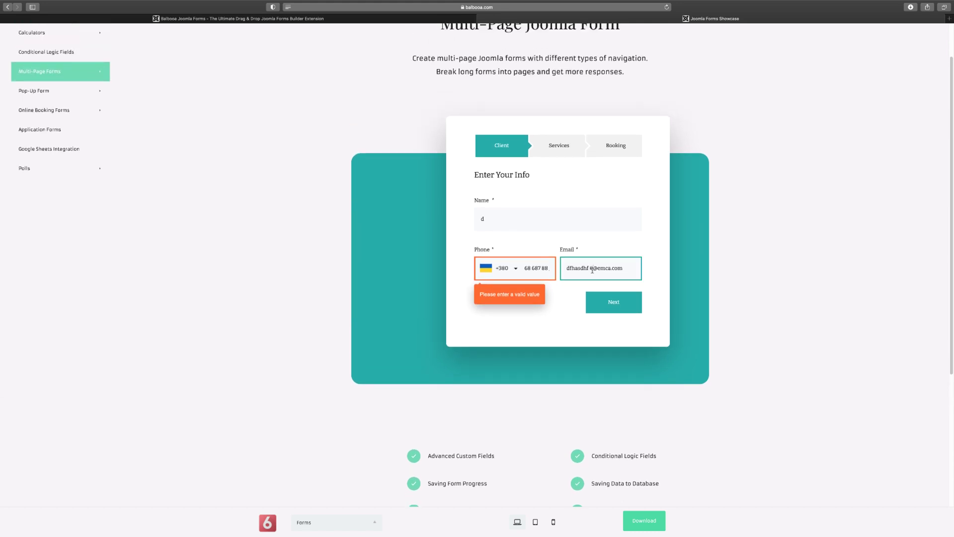
{"action": "scroll", "coordinate": [511, 213], "scroll_direction": "up", "scroll_amount": 1}
Open the Product Feedback Survey, rate feature and usefulness Satisfied, design with the middle face and quality Unsatisfied, and go to the second page
{"action": "mouse_move", "coordinate": [92, 85]}
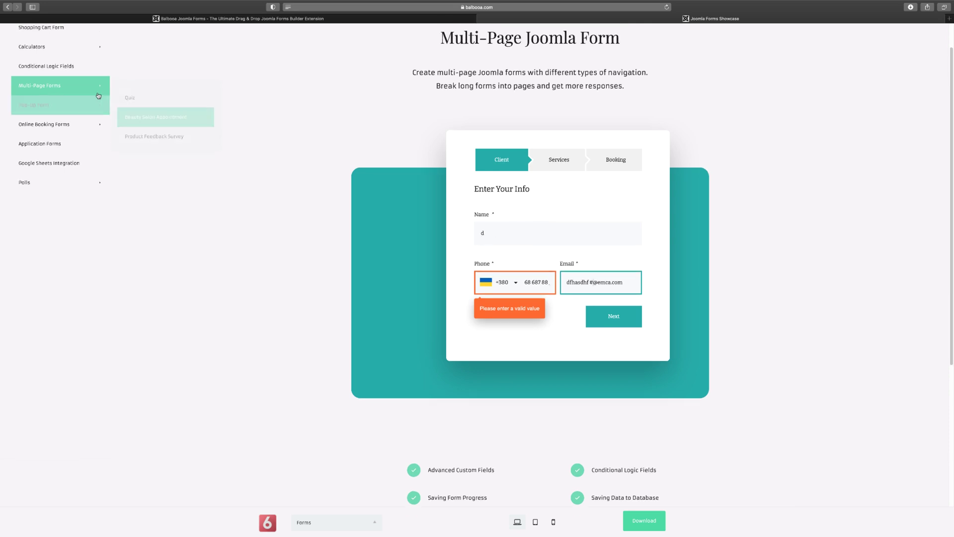
{"action": "left_click", "coordinate": [145, 133]}
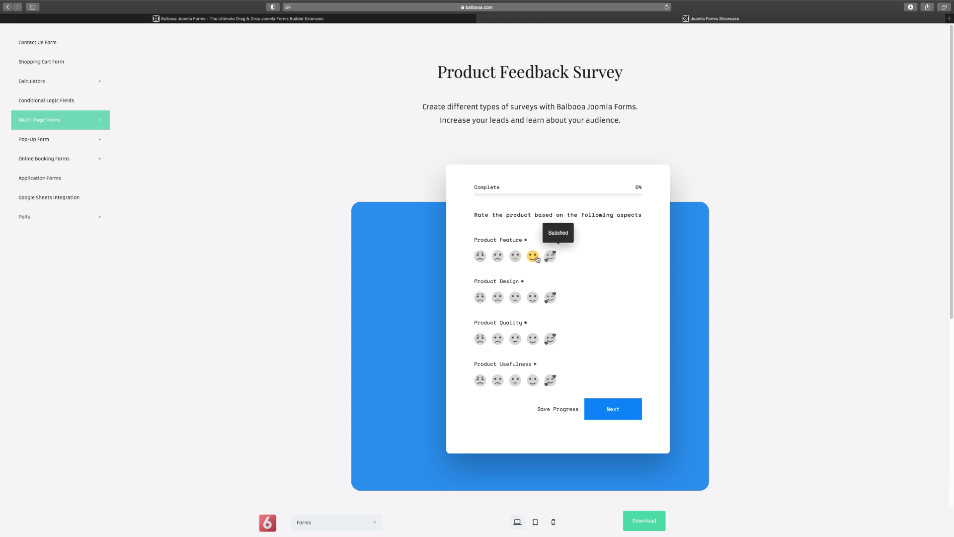
{"action": "left_click", "coordinate": [535, 257]}
{"action": "left_click", "coordinate": [515, 298]}
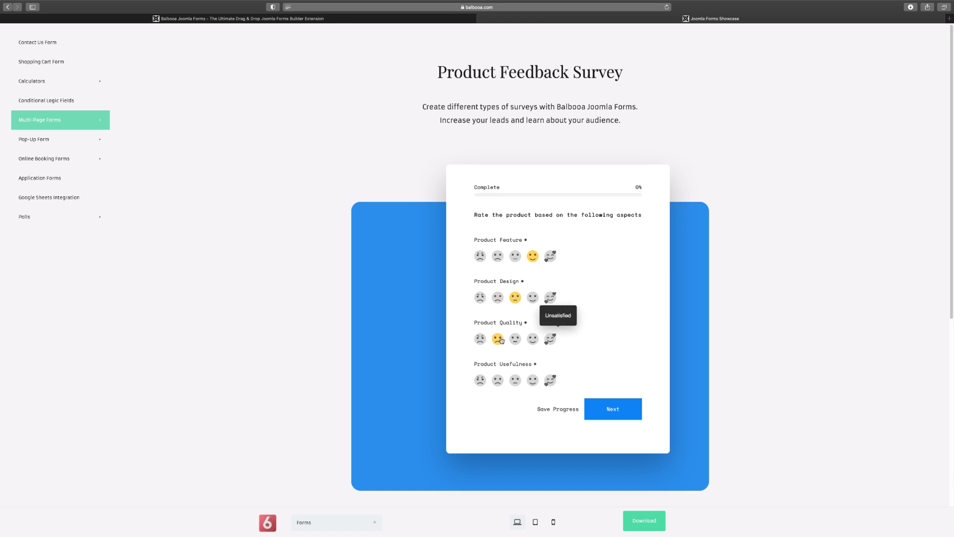
{"action": "left_click", "coordinate": [500, 340]}
{"action": "left_click", "coordinate": [533, 382]}
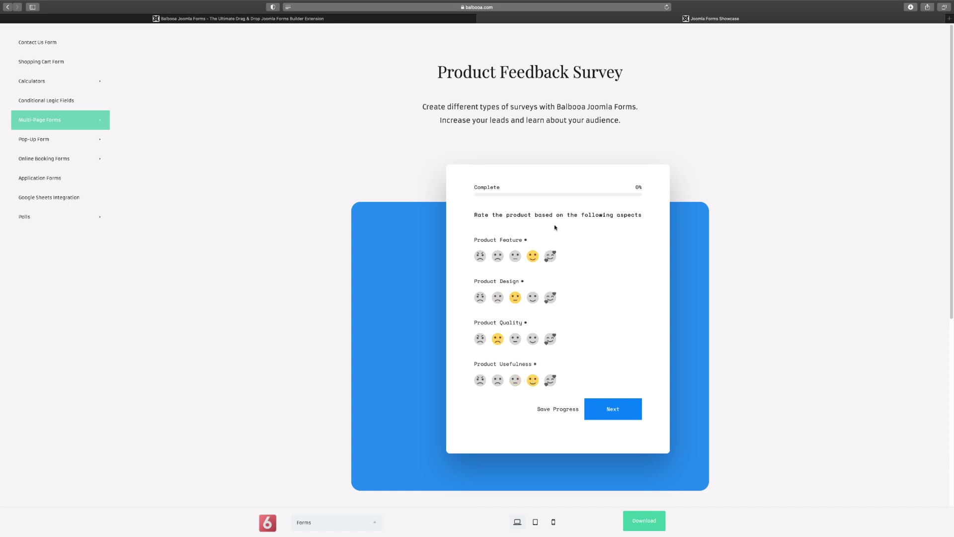
{"action": "left_click", "coordinate": [610, 406]}
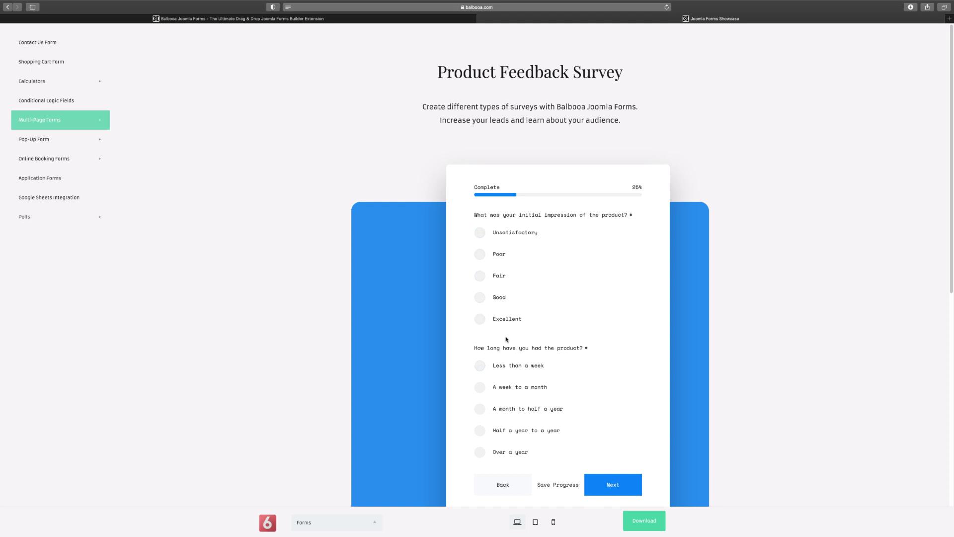
Open the on-click Pop-Up Form demo and display its form in the pop-up
{"action": "mouse_move", "coordinate": [94, 128]}
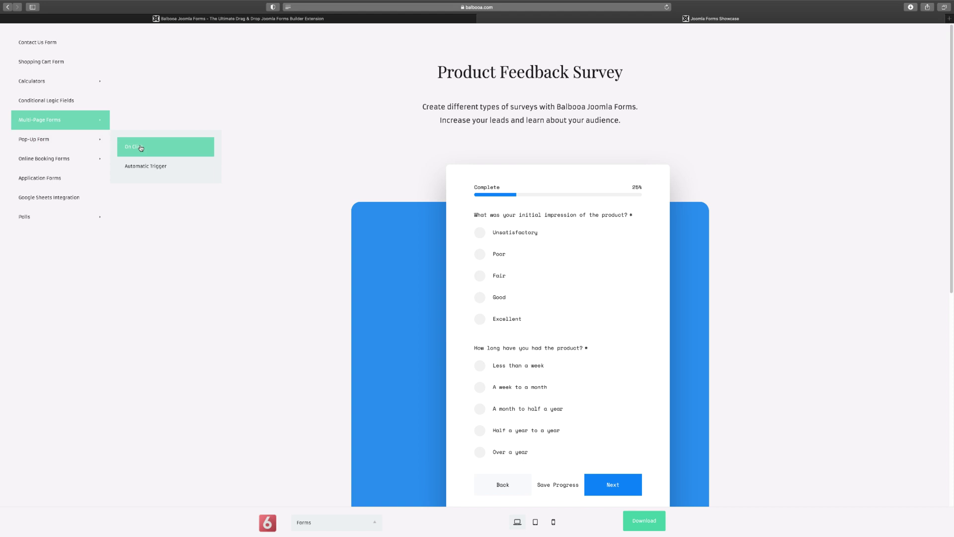
{"action": "left_click", "coordinate": [141, 148]}
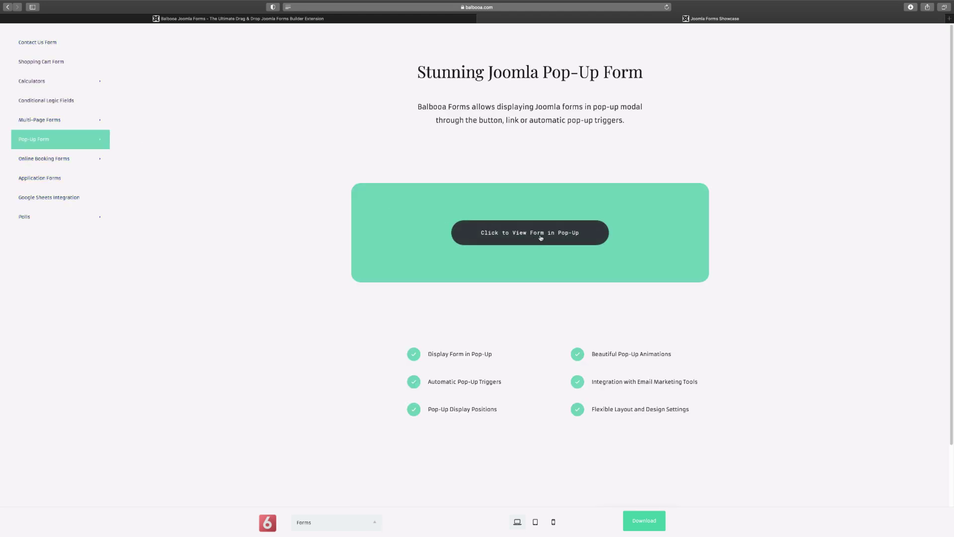
{"action": "left_click", "coordinate": [541, 238]}
Open the hotel booking form demo and examine its fields, the calendar for the dates of stay and the feature list below
{"action": "left_click", "coordinate": [74, 161]}
{"action": "left_click", "coordinate": [73, 165]}
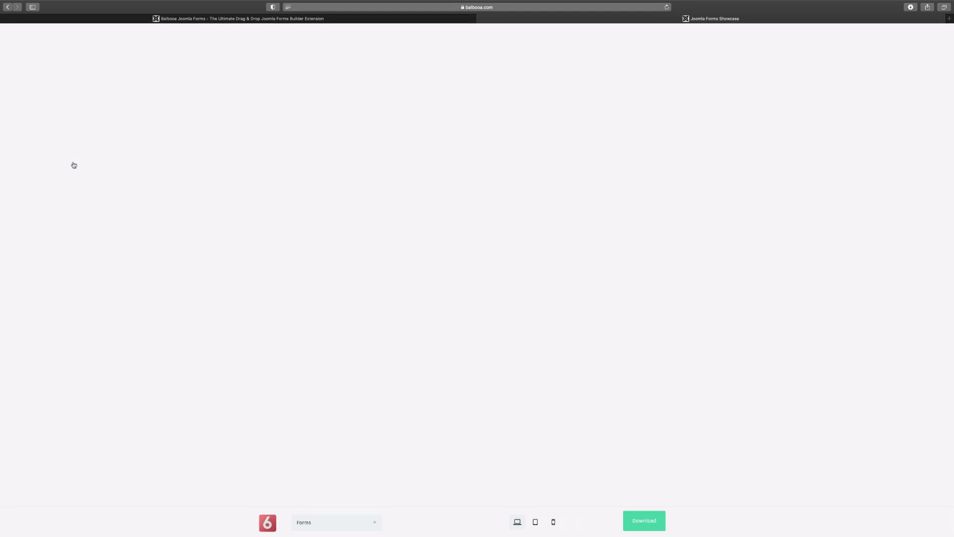
{"action": "mouse_move", "coordinate": [93, 163]}
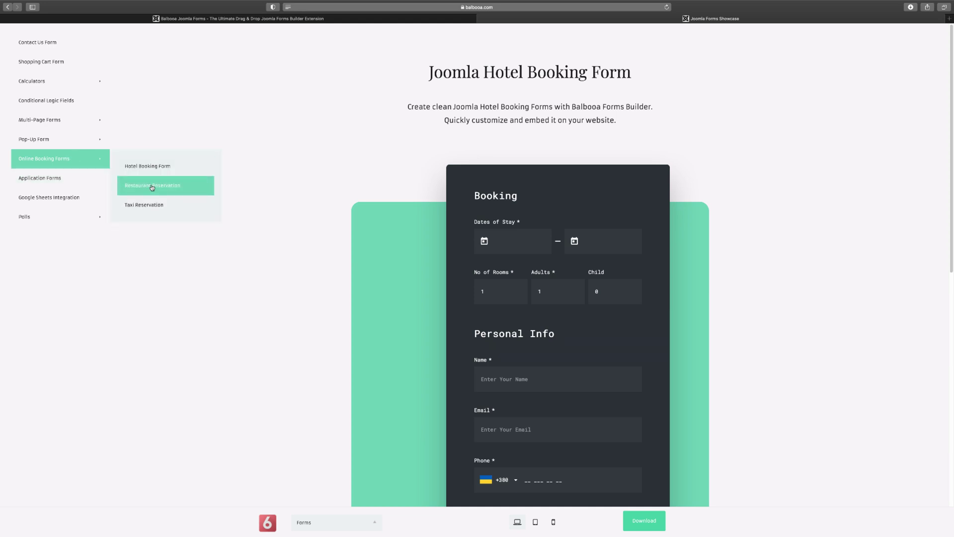
{"action": "scroll", "coordinate": [528, 241], "scroll_direction": "down", "scroll_amount": 2}
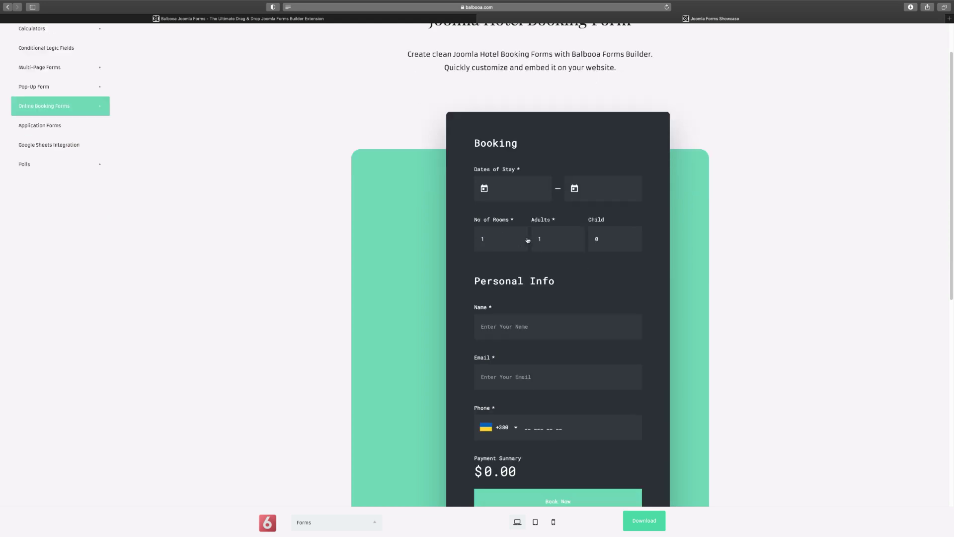
{"action": "left_click", "coordinate": [522, 197]}
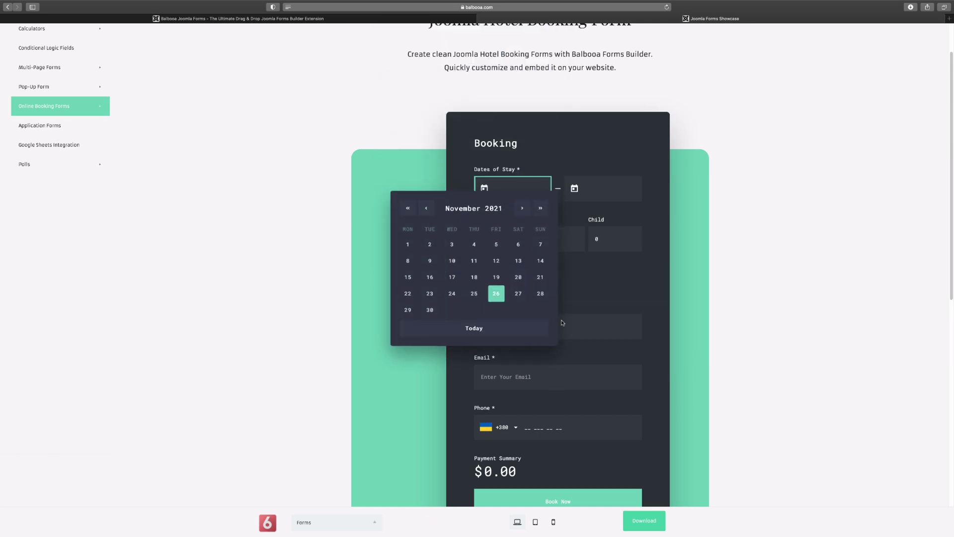
{"action": "left_click", "coordinate": [598, 283]}
{"action": "scroll", "coordinate": [576, 271], "scroll_direction": "up", "scroll_amount": 1}
{"action": "scroll", "coordinate": [573, 271], "scroll_direction": "down", "scroll_amount": 8}
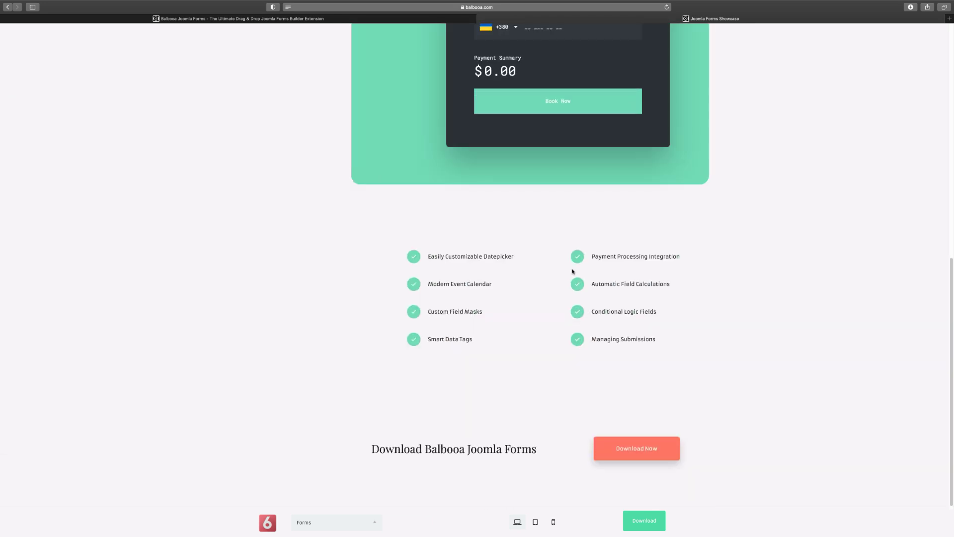
{"action": "scroll", "coordinate": [573, 271], "scroll_direction": "up", "scroll_amount": 5}
{"action": "scroll", "coordinate": [530, 264], "scroll_direction": "up", "scroll_amount": 4}
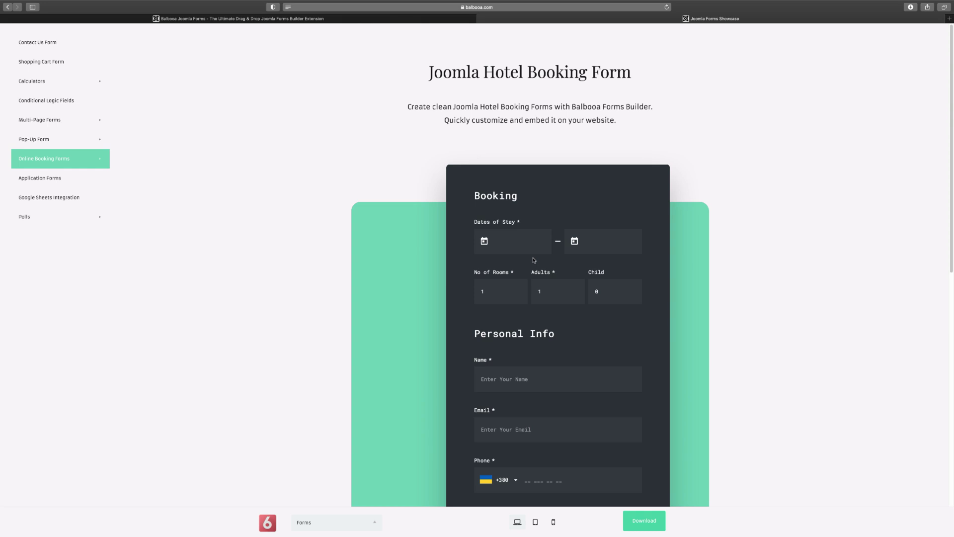
Open the Application Forms demo, view the Position choices and set the minimum monthly salary to 400
{"action": "left_click", "coordinate": [62, 178]}
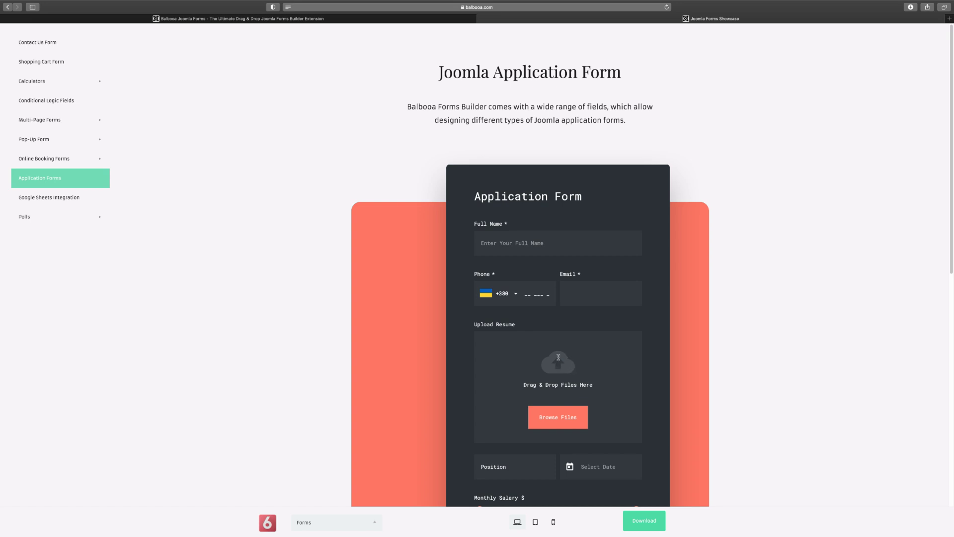
{"action": "scroll", "coordinate": [558, 357], "scroll_direction": "down", "scroll_amount": 3}
{"action": "left_click", "coordinate": [534, 382]}
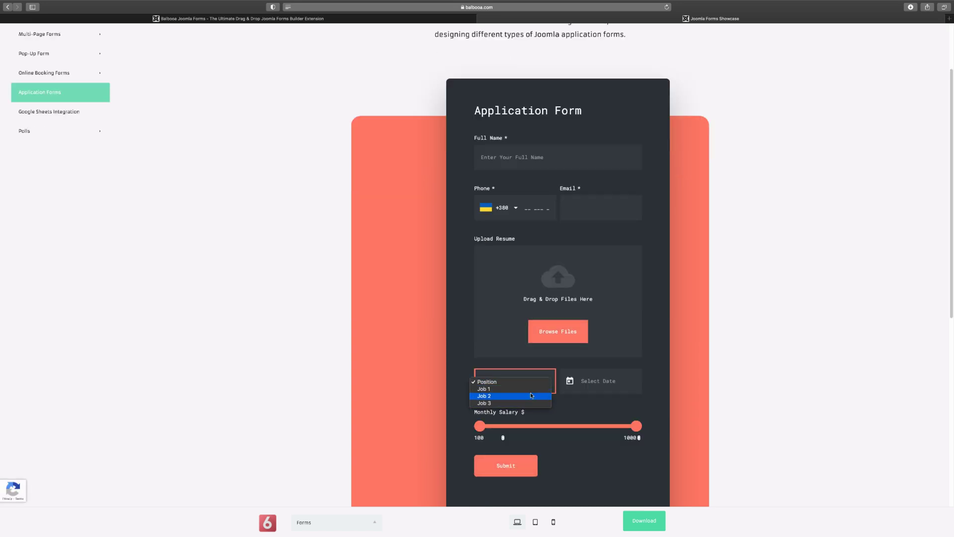
{"action": "left_click", "coordinate": [589, 385]}
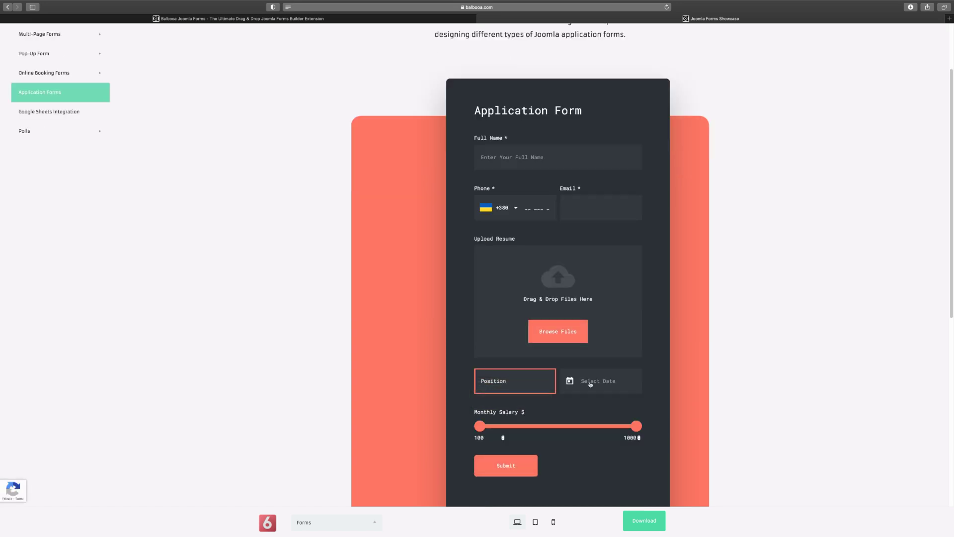
{"action": "left_click", "coordinate": [519, 425]}
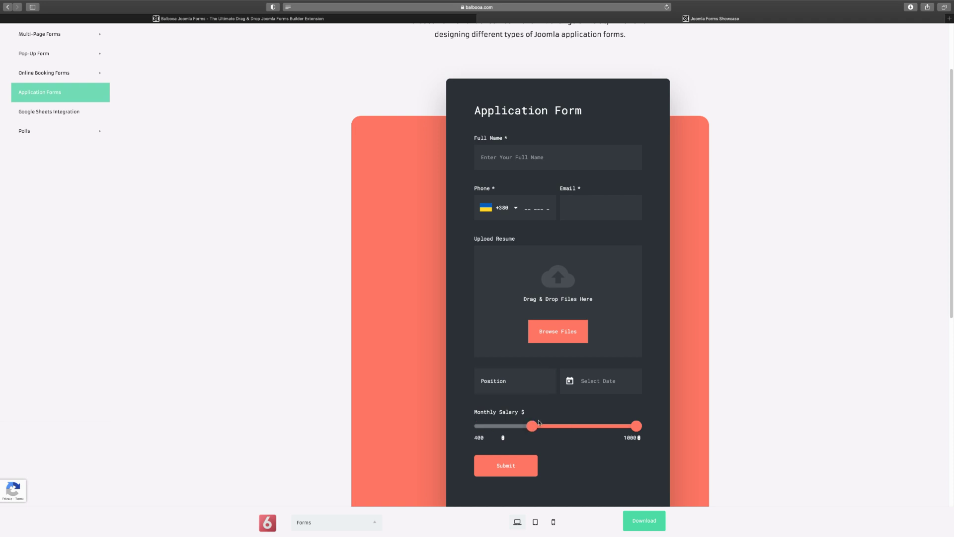
{"action": "scroll", "coordinate": [426, 256], "scroll_direction": "down", "scroll_amount": 3}
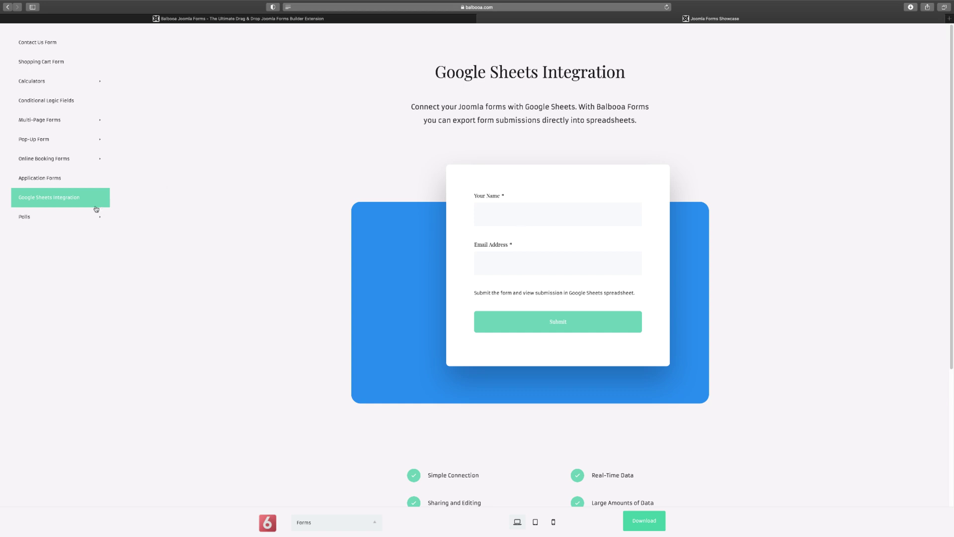
View the Standard Poll demo, open Polls With Images and choose Chicken Tenders as the favorite dish
{"action": "mouse_move", "coordinate": [66, 217]}
{"action": "left_click", "coordinate": [144, 227]}
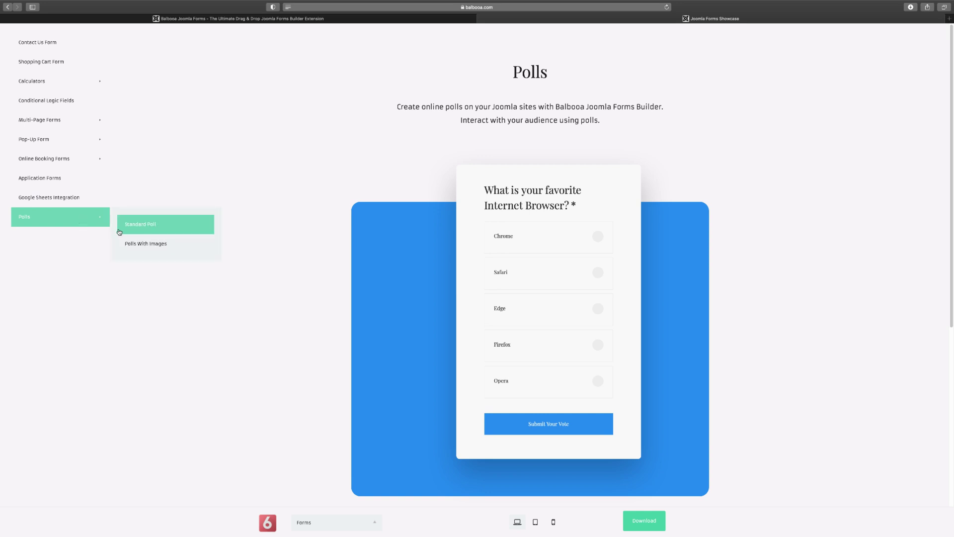
{"action": "left_click", "coordinate": [129, 245]}
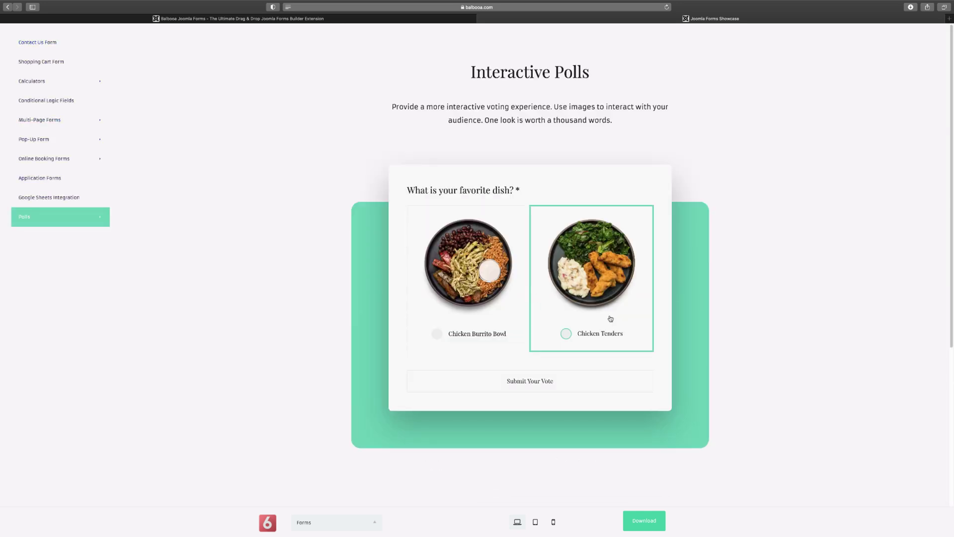
{"action": "left_click", "coordinate": [566, 334]}
{"action": "scroll", "coordinate": [517, 279], "scroll_direction": "down", "scroll_amount": 3}
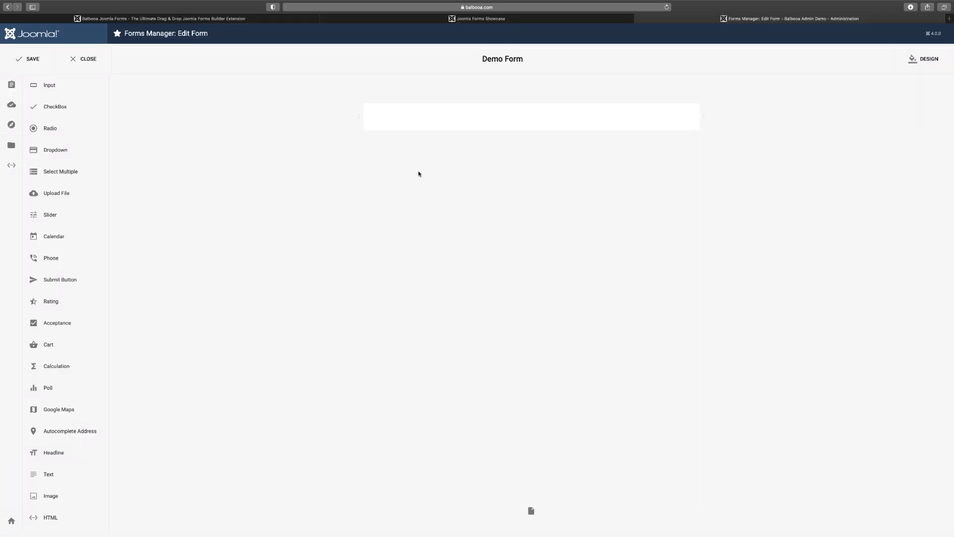
In the form editor, add a column layout to the Demo Form's empty page and place a CheckBox field in it
{"action": "mouse_move", "coordinate": [502, 122]}
{"action": "mouse_move", "coordinate": [694, 104]}
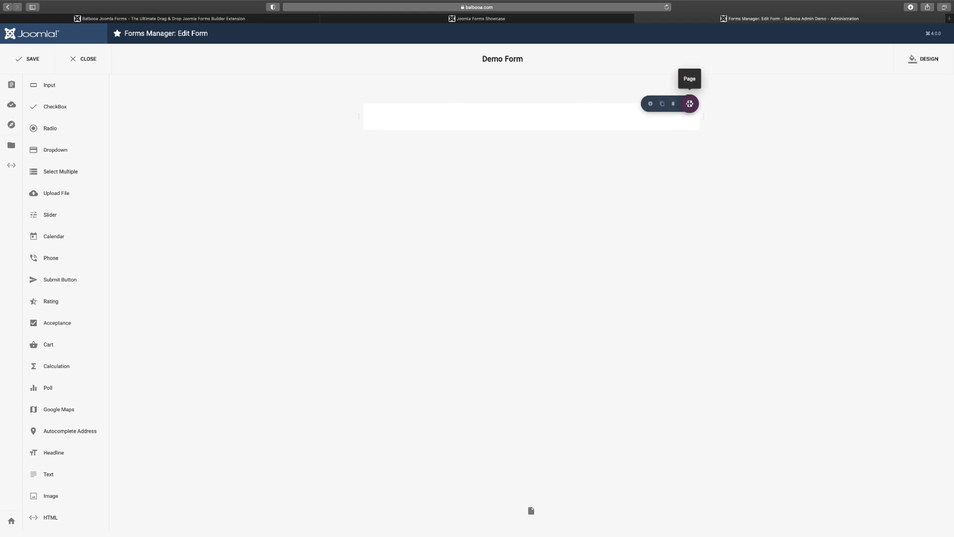
{"action": "left_click_drag", "start_coordinate": [55, 106], "coordinate": [492, 118]}
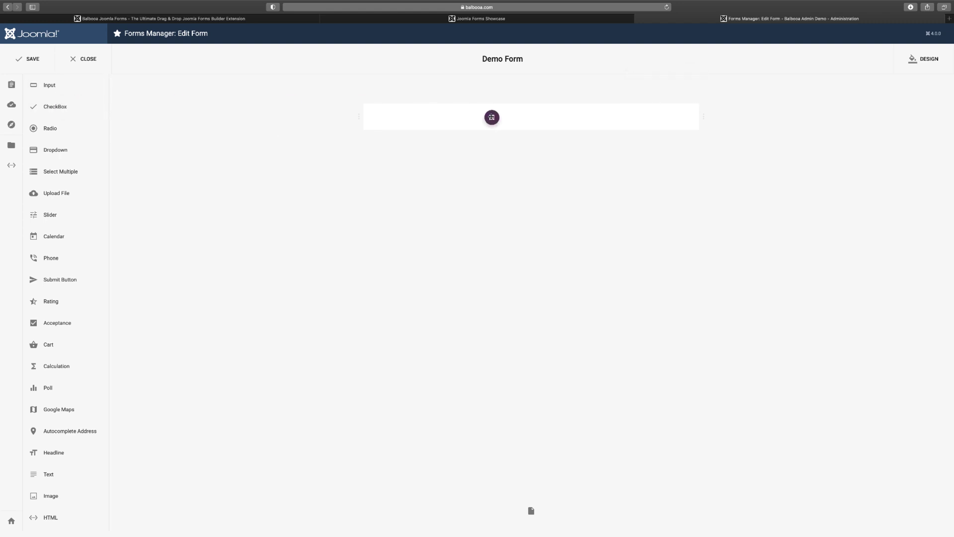
{"action": "left_click_drag", "start_coordinate": [49, 88], "coordinate": [490, 109]}
{"action": "mouse_move", "coordinate": [689, 103]}
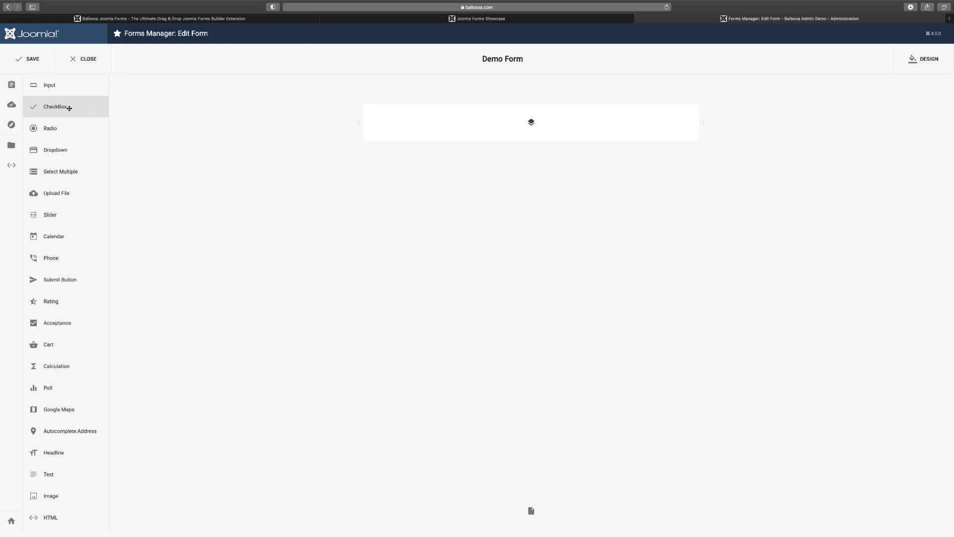
{"action": "left_click_drag", "start_coordinate": [72, 105], "coordinate": [457, 124]}
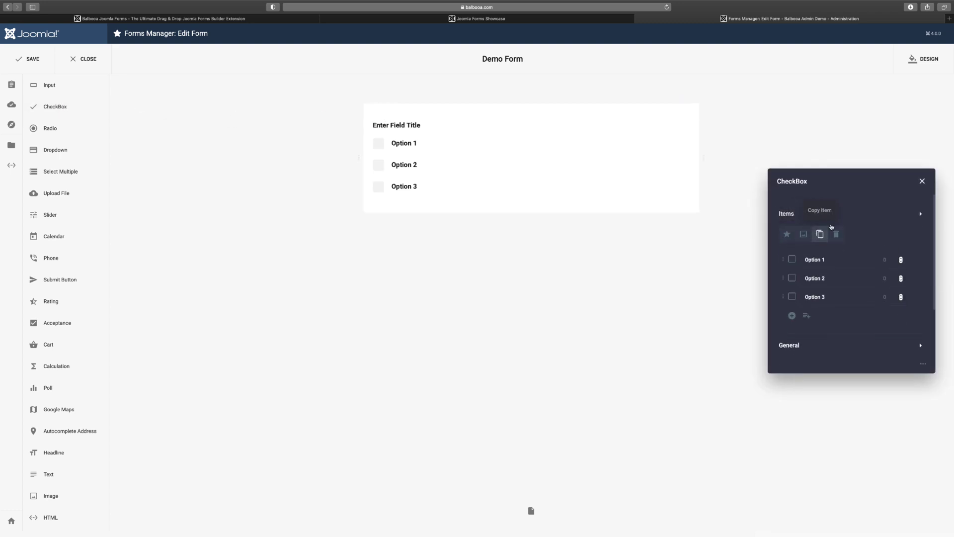
View the column count setting of the form's row without changing it
{"action": "mouse_move", "coordinate": [382, 113]}
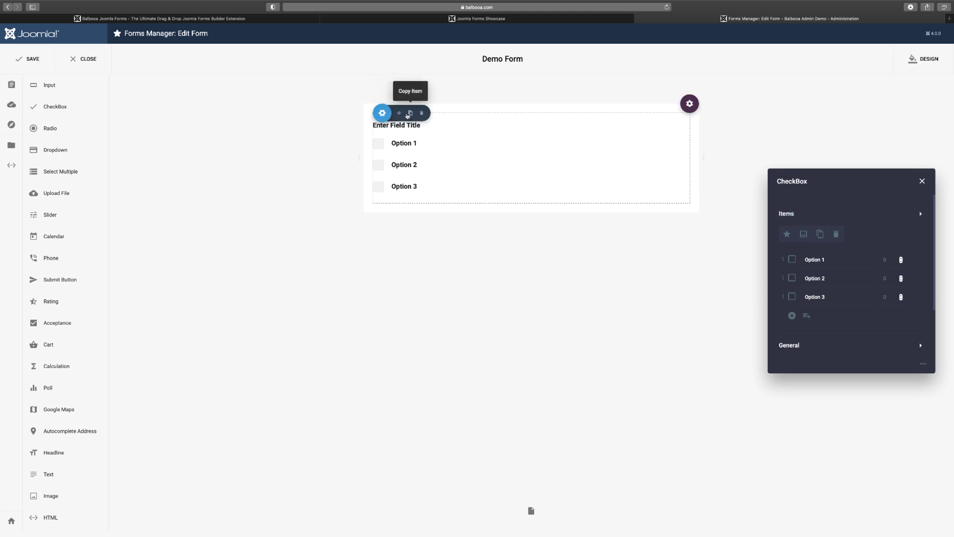
{"action": "left_click", "coordinate": [400, 114]}
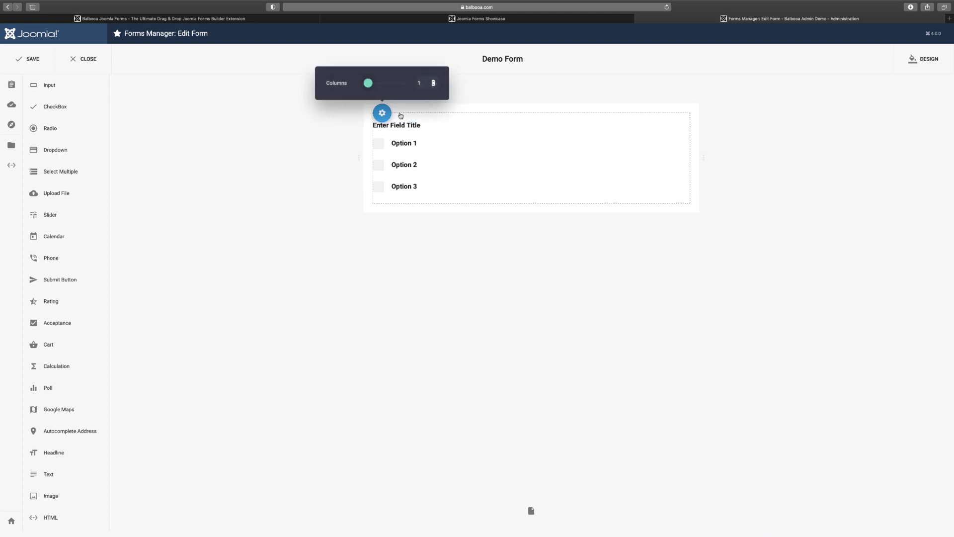
{"action": "mouse_move", "coordinate": [367, 83]}
{"action": "left_mouse_down"}
{"action": "mouse_move", "coordinate": [391, 85]}
{"action": "mouse_move", "coordinate": [364, 87]}
{"action": "left_mouse_up"}
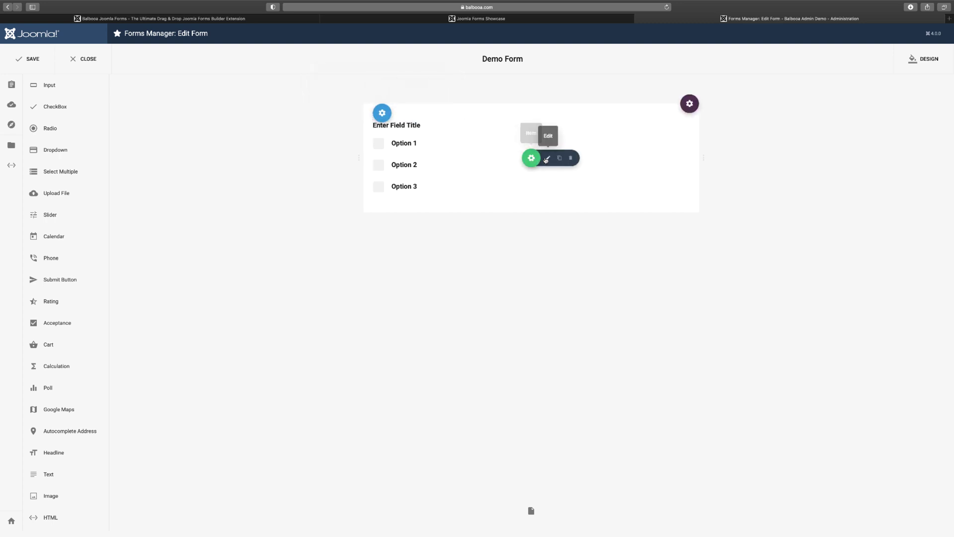
Open the CheckBox field's settings and try selecting its Option 1, Option 2 and Option 3 items
{"action": "left_click", "coordinate": [548, 158]}
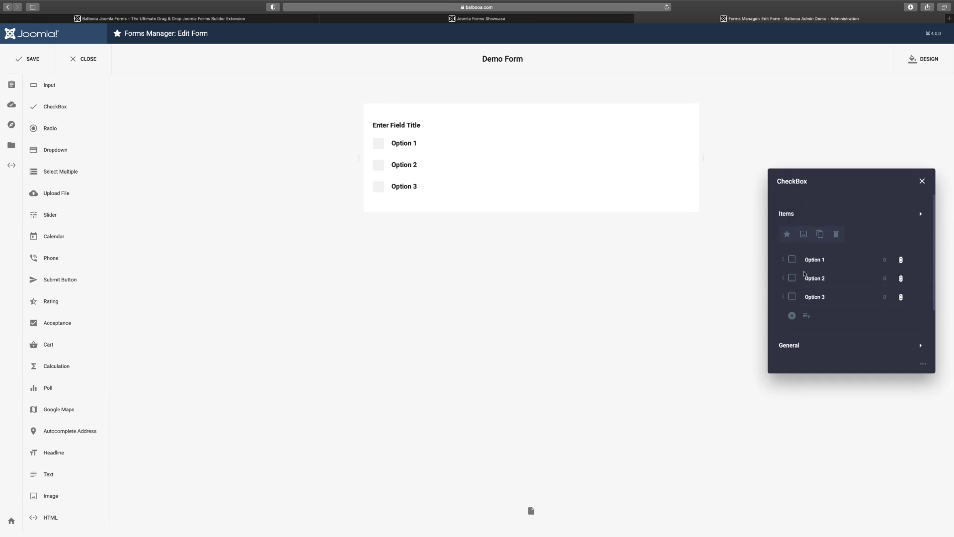
{"action": "left_click", "coordinate": [793, 260]}
{"action": "left_click", "coordinate": [794, 260]}
{"action": "left_click", "coordinate": [792, 278]}
{"action": "left_click", "coordinate": [793, 277]}
{"action": "left_click", "coordinate": [792, 296]}
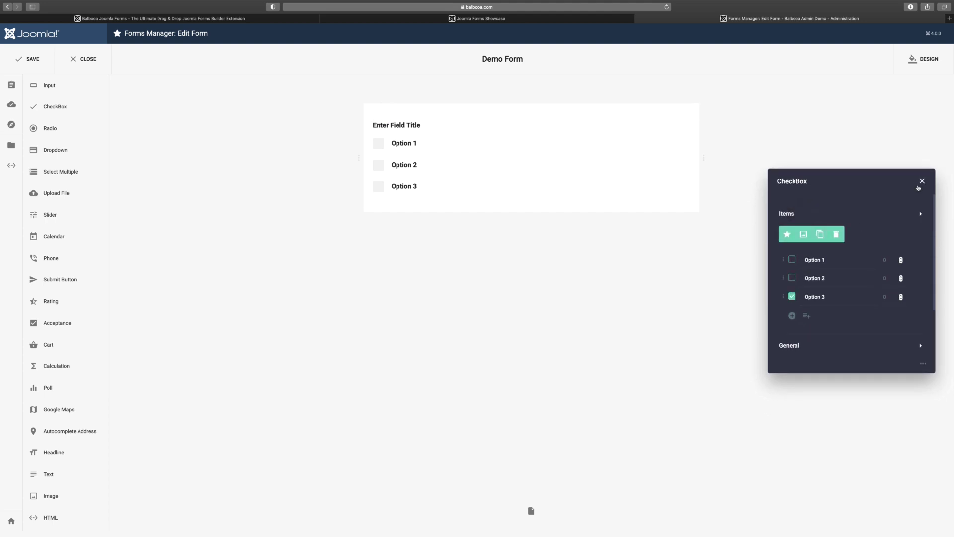
{"action": "left_click", "coordinate": [922, 181]}
Add Radio, Select Multiple, Slider, Rating and Cart fields below the CheckBox field, with the Radio field last
{"action": "left_click_drag", "start_coordinate": [58, 127], "coordinate": [508, 163]}
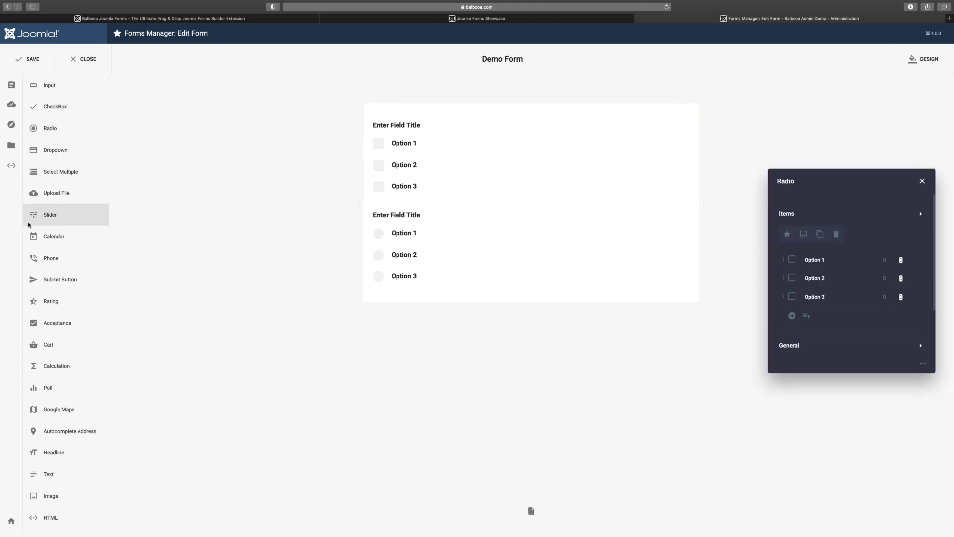
{"action": "left_click_drag", "start_coordinate": [73, 171], "coordinate": [434, 223]}
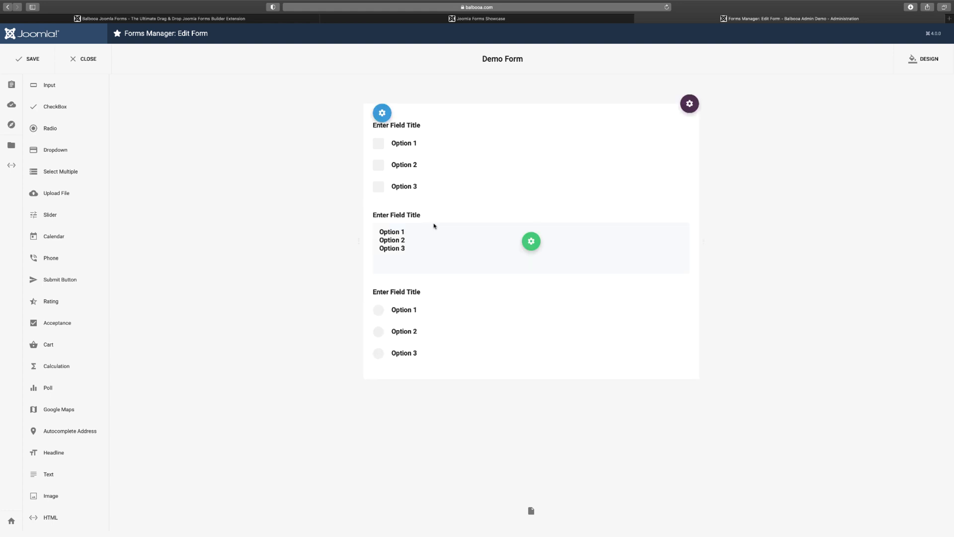
{"action": "left_click_drag", "start_coordinate": [51, 215], "coordinate": [488, 248]}
{"action": "mouse_move", "coordinate": [379, 307]}
{"action": "left_mouse_down"}
{"action": "mouse_move", "coordinate": [505, 306]}
{"action": "mouse_move", "coordinate": [378, 306]}
{"action": "left_mouse_up"}
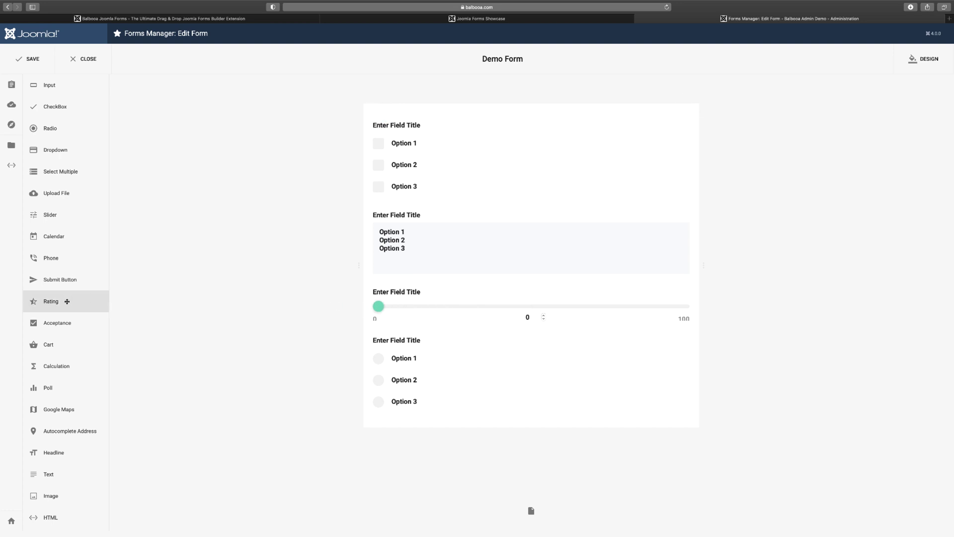
{"action": "left_click_drag", "start_coordinate": [70, 304], "coordinate": [496, 310]}
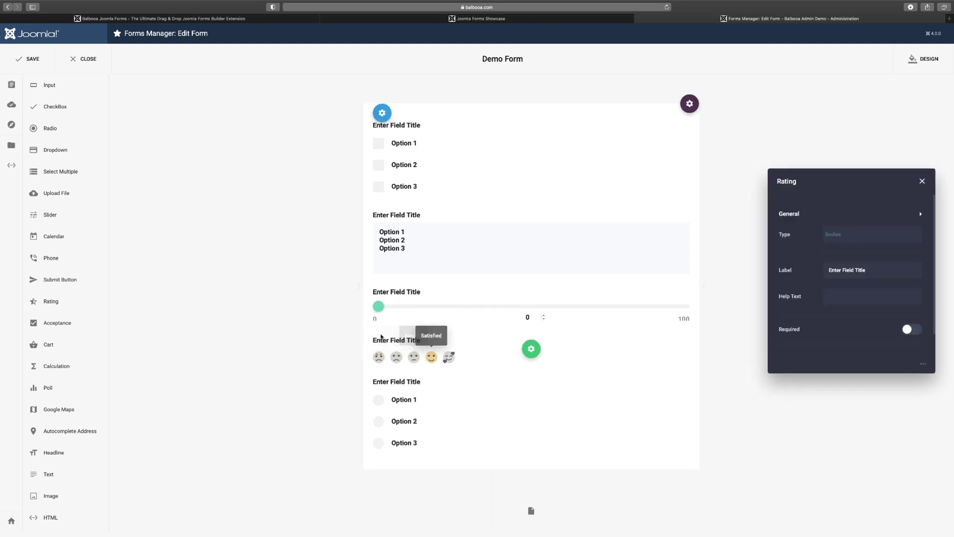
{"action": "left_click_drag", "start_coordinate": [61, 345], "coordinate": [511, 350]}
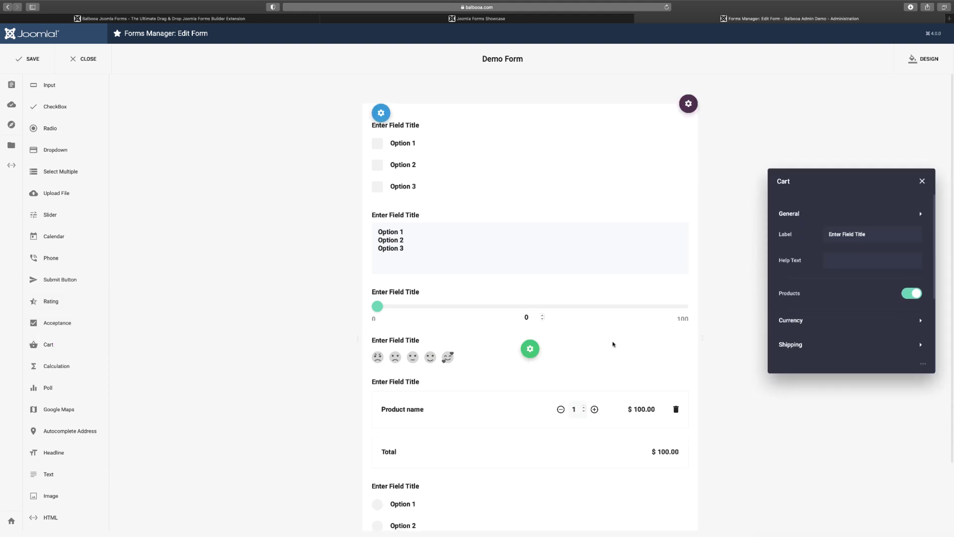
Open the Select Multiple field's settings, view its General options and close the settings
{"action": "scroll", "coordinate": [595, 340], "scroll_direction": "down", "scroll_amount": 1}
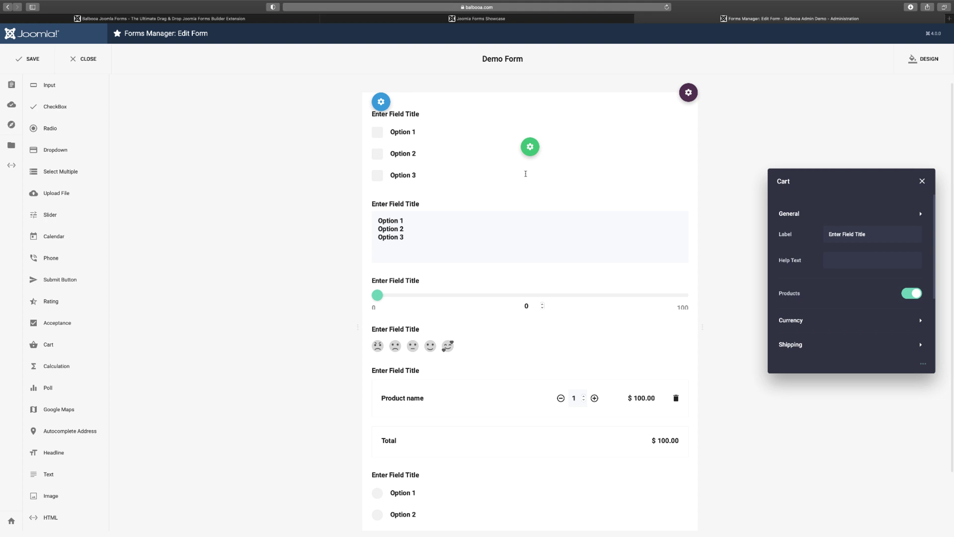
{"action": "left_click_drag", "start_coordinate": [536, 230], "coordinate": [538, 240]}
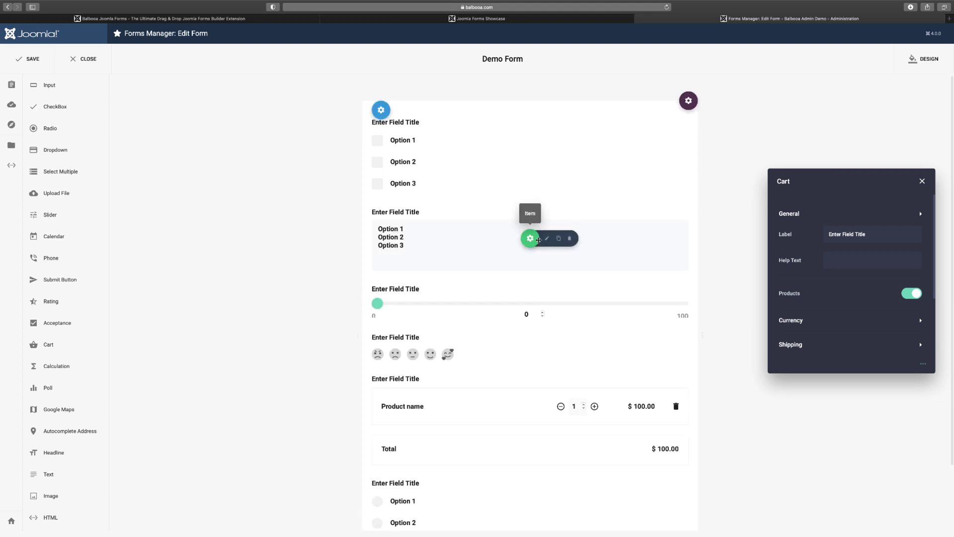
{"action": "left_click", "coordinate": [546, 238]}
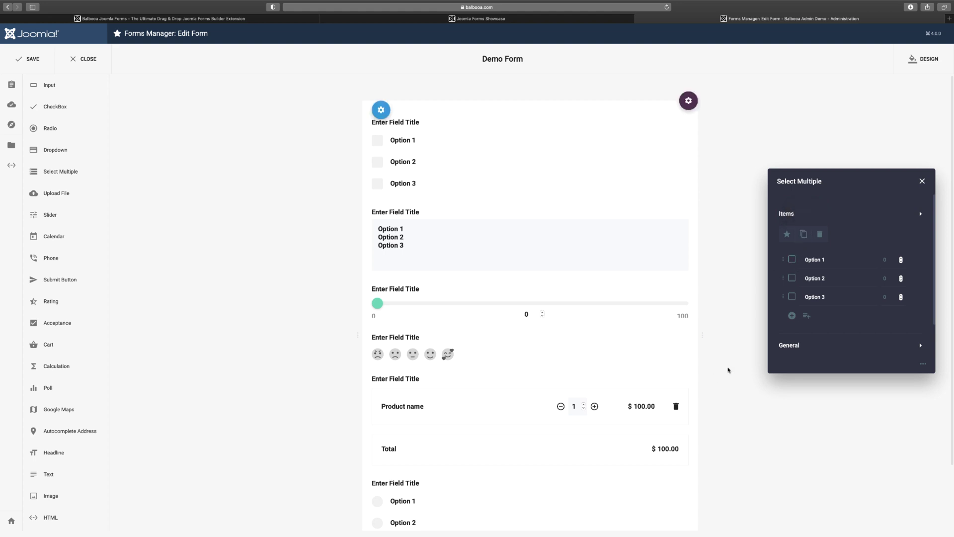
{"action": "left_click", "coordinate": [789, 344]}
{"action": "scroll", "coordinate": [838, 304], "scroll_direction": "down", "scroll_amount": 2}
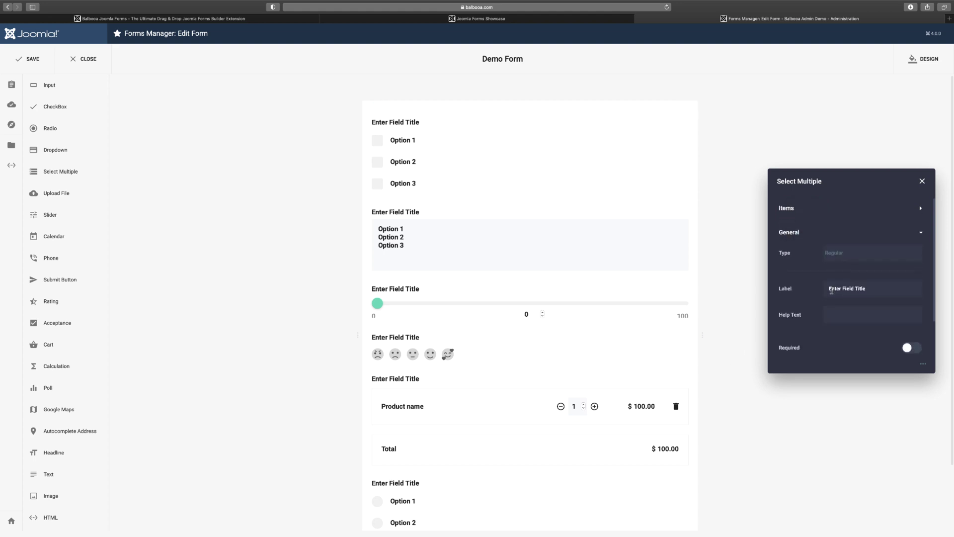
{"action": "left_click", "coordinate": [922, 182]}
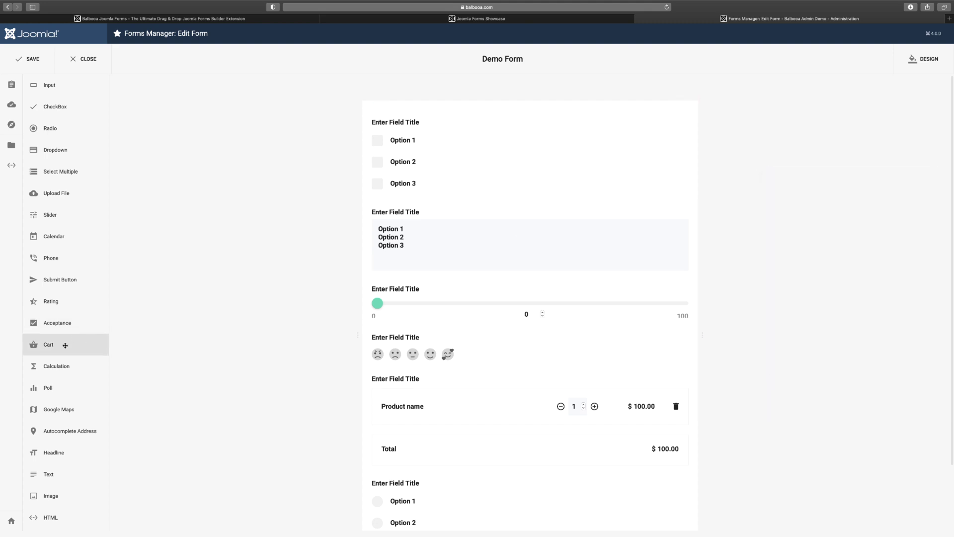
Add an Acceptance field between the Slider and Rating fields
{"action": "left_click_drag", "start_coordinate": [67, 328], "coordinate": [525, 328]}
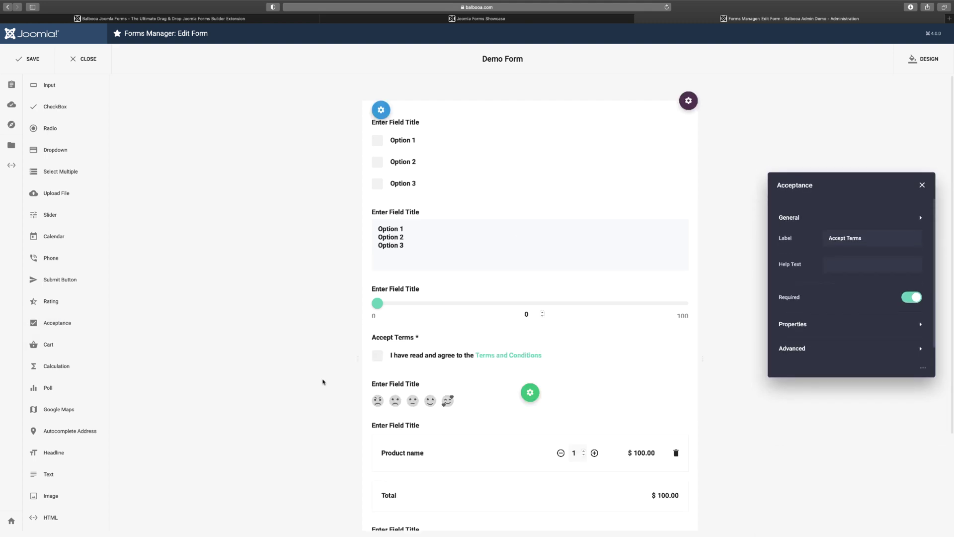
{"action": "scroll", "coordinate": [518, 355], "scroll_direction": "down", "scroll_amount": 1}
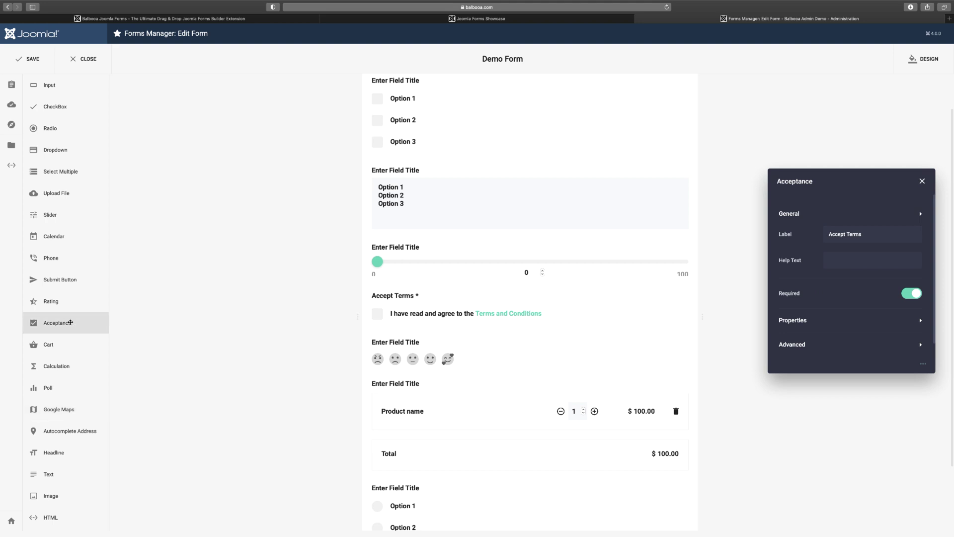
Open the form's integrations and look through the full list of available services
{"action": "left_click", "coordinate": [12, 105]}
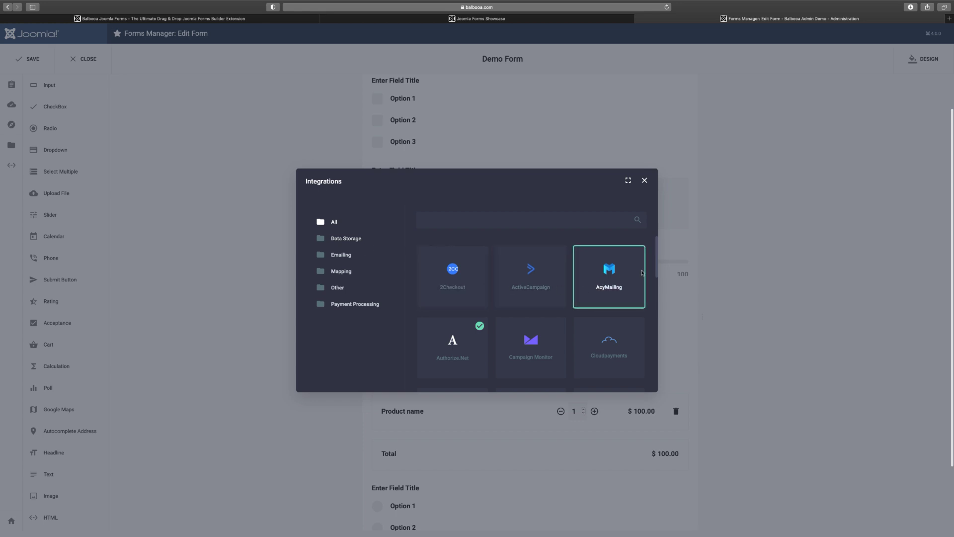
{"action": "scroll", "coordinate": [656, 251], "scroll_direction": "down", "scroll_amount": 1}
{"action": "scroll", "coordinate": [641, 261], "scroll_direction": "up", "scroll_amount": 1}
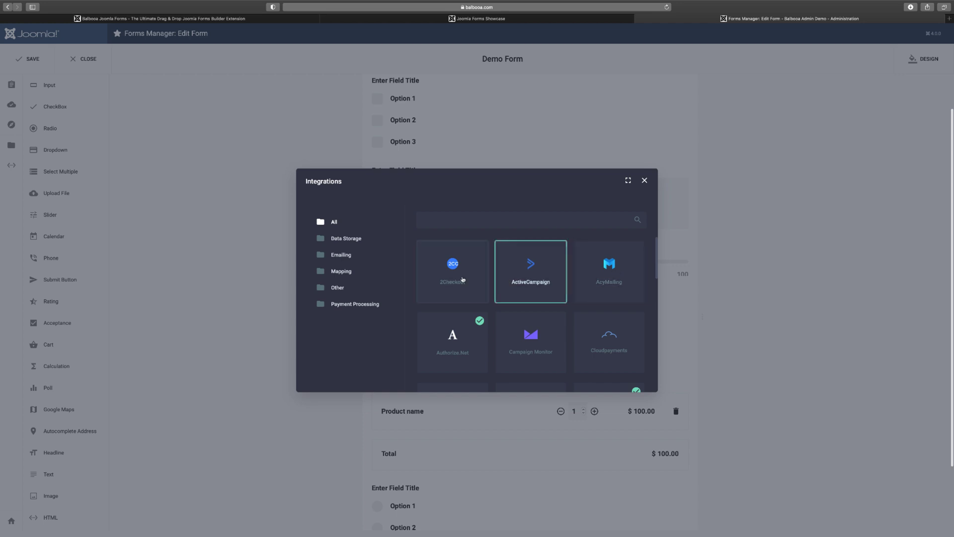
{"action": "left_click_drag", "start_coordinate": [656, 242], "coordinate": [655, 284]}
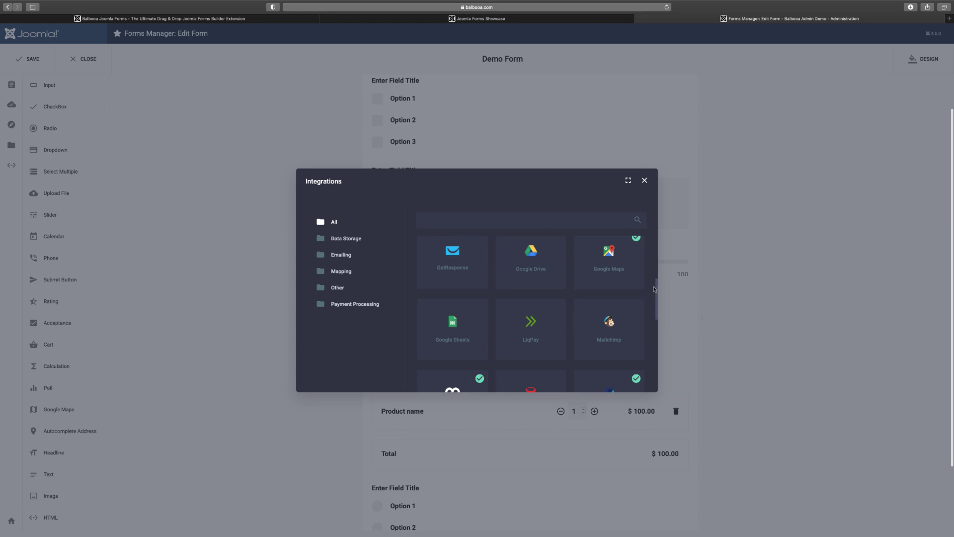
{"action": "scroll", "coordinate": [656, 287], "scroll_direction": "down", "scroll_amount": 2}
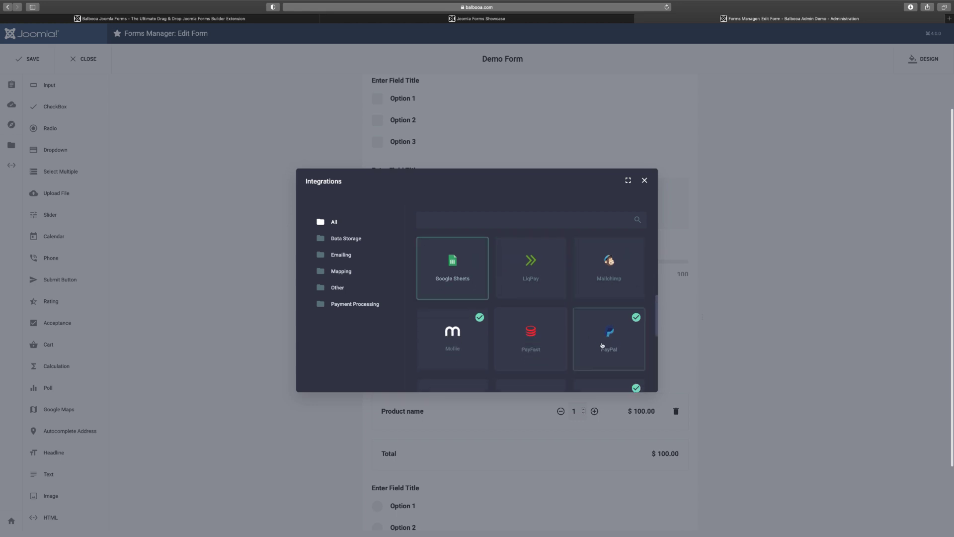
{"action": "left_click_drag", "start_coordinate": [653, 304], "coordinate": [655, 338]}
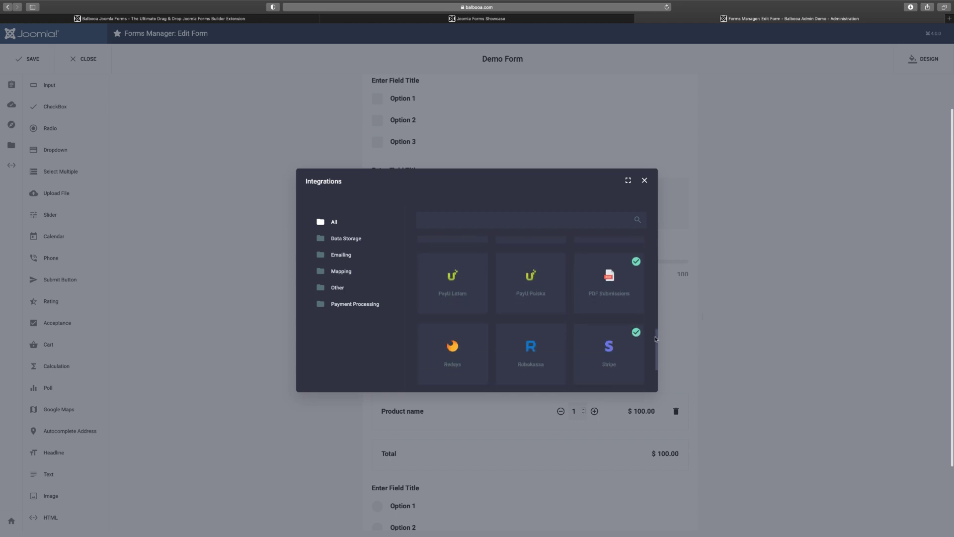
View the integrations in the Emailing, Mapping and Other categories
{"action": "left_click", "coordinate": [342, 256]}
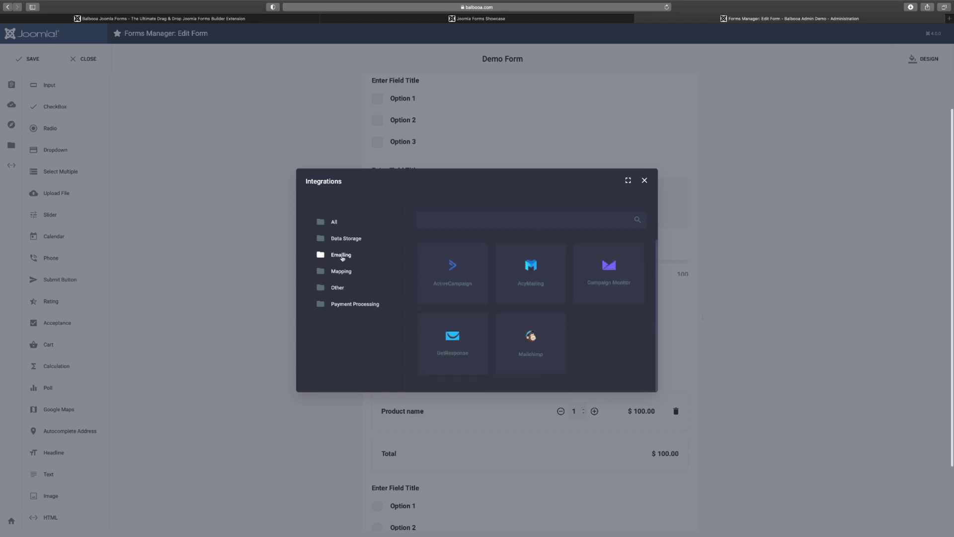
{"action": "left_click", "coordinate": [341, 274]}
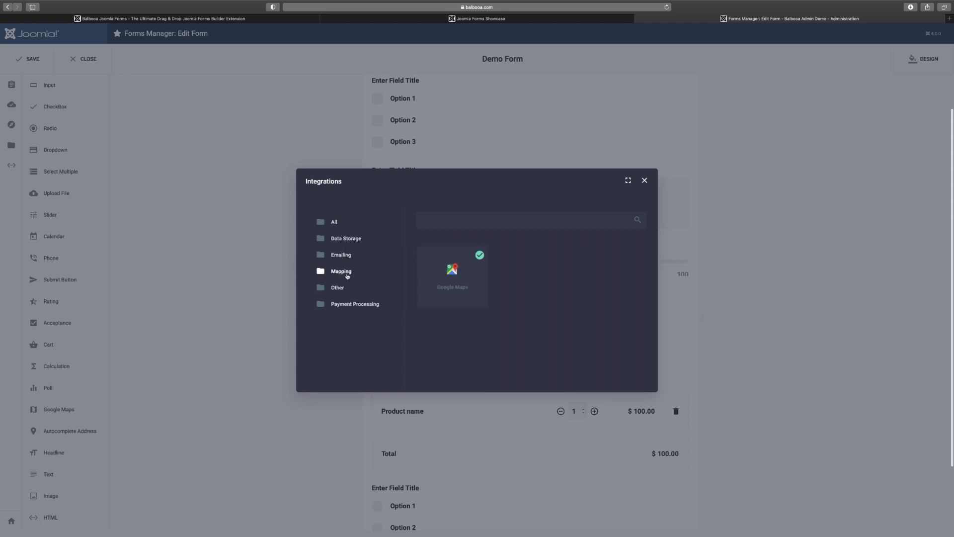
{"action": "left_click", "coordinate": [343, 289]}
Look through the Payment Processing integrations, view the Stripe settings and leave them unsaved
{"action": "left_click", "coordinate": [356, 305]}
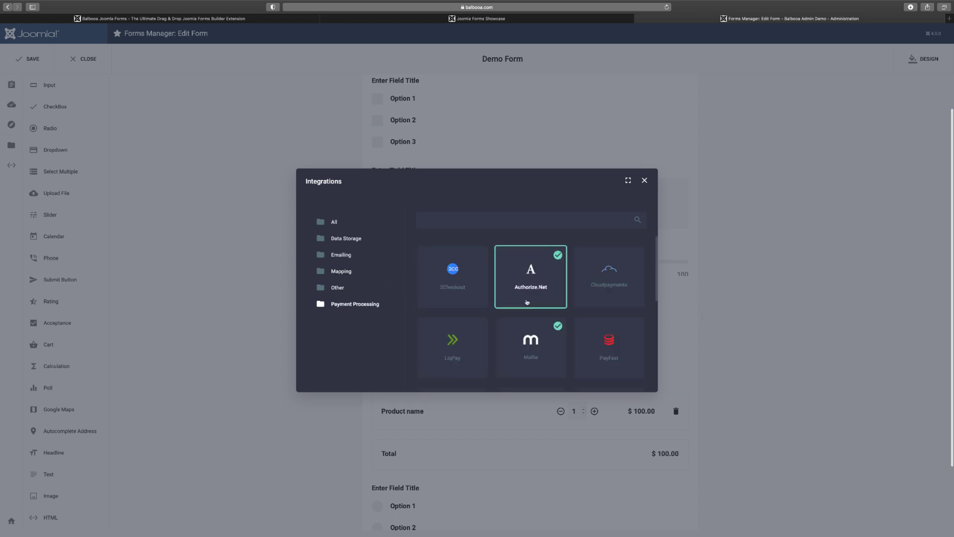
{"action": "scroll", "coordinate": [547, 308], "scroll_direction": "down", "scroll_amount": 1}
{"action": "scroll", "coordinate": [546, 306], "scroll_direction": "up", "scroll_amount": 1}
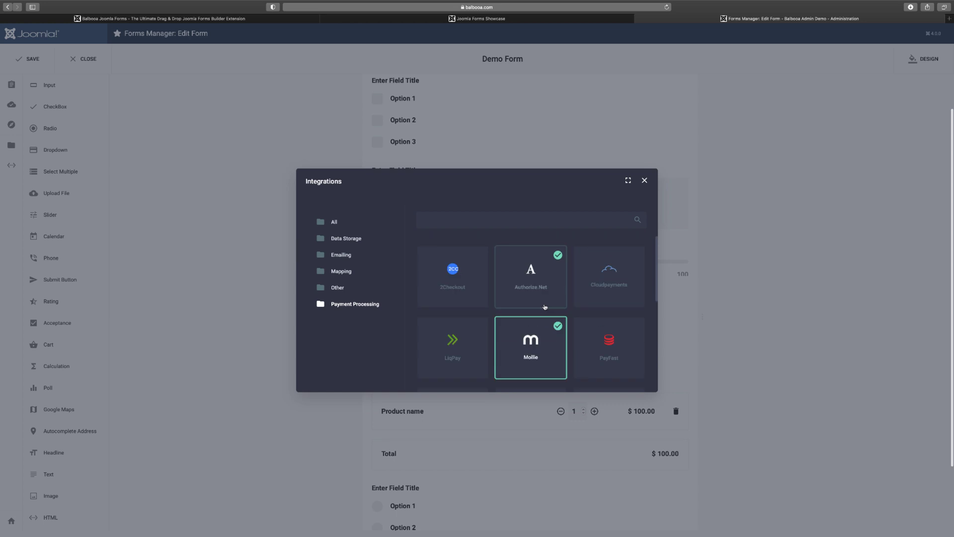
{"action": "scroll", "coordinate": [545, 307], "scroll_direction": "down", "scroll_amount": 5}
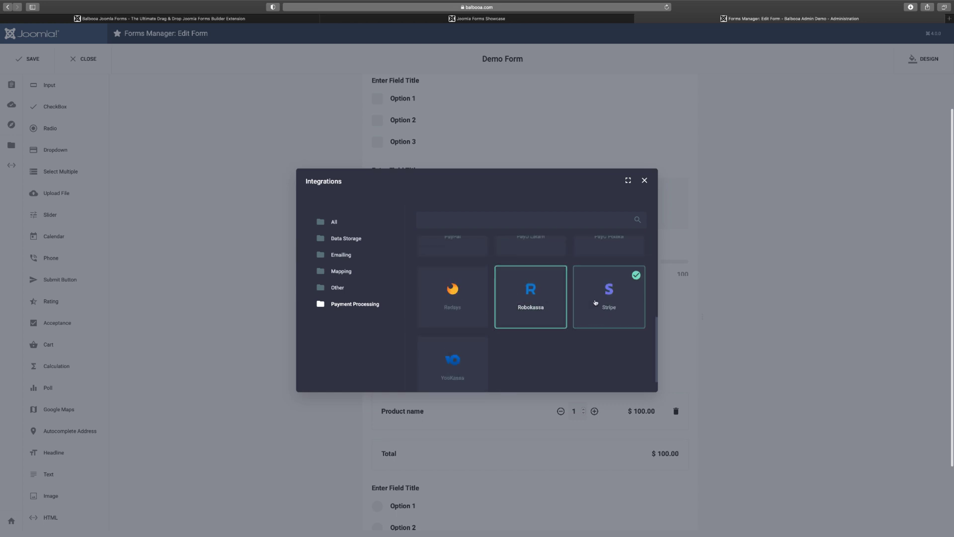
{"action": "left_click", "coordinate": [596, 303]}
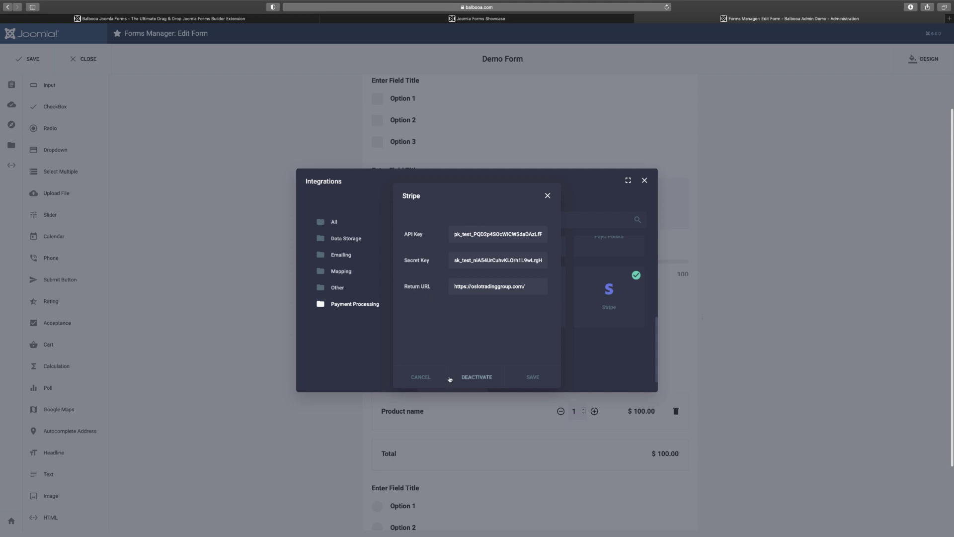
{"action": "left_click", "coordinate": [428, 378]}
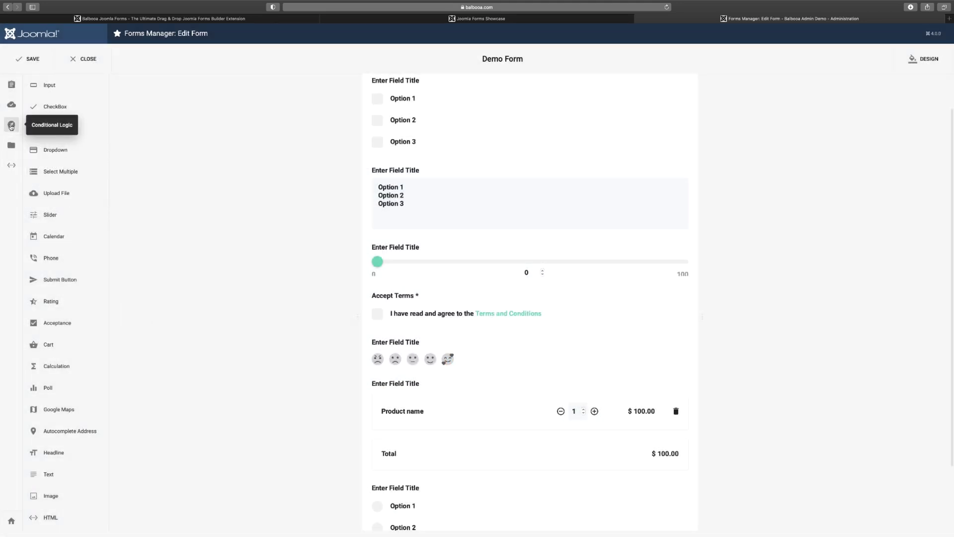
In the conditional logic, open New Rule and choose the first Enter Field Title entry as its condition field
{"action": "left_click", "coordinate": [11, 125]}
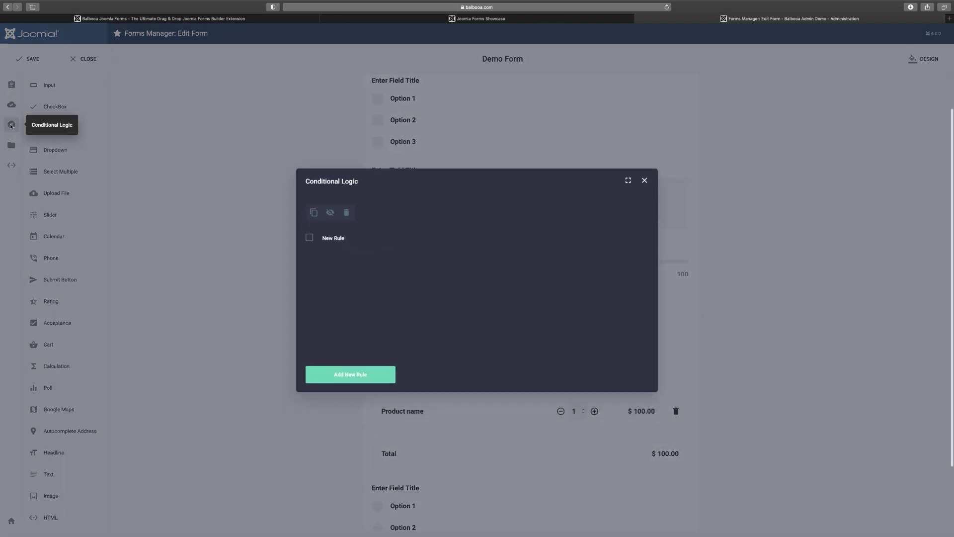
{"action": "left_click", "coordinate": [309, 238]}
{"action": "left_click", "coordinate": [439, 229]}
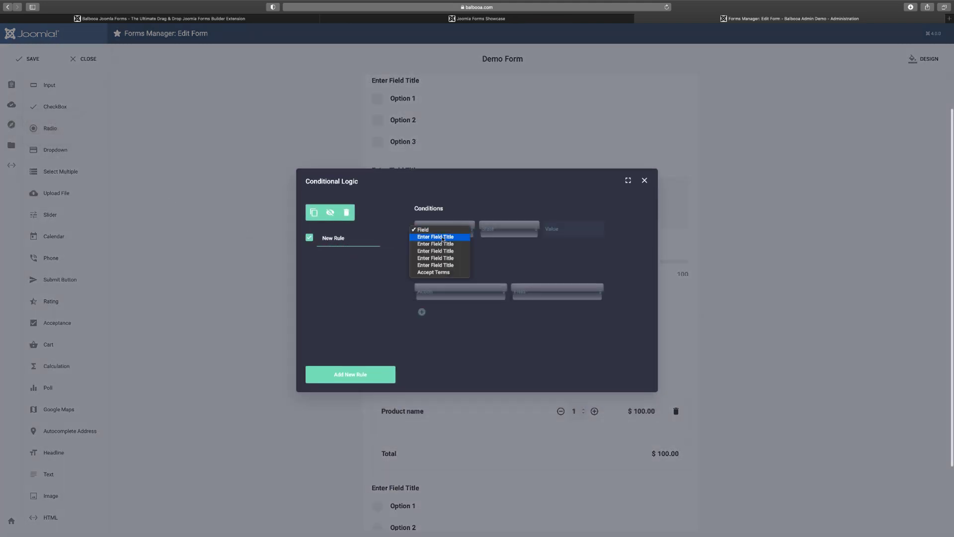
{"action": "left_click", "coordinate": [442, 237]}
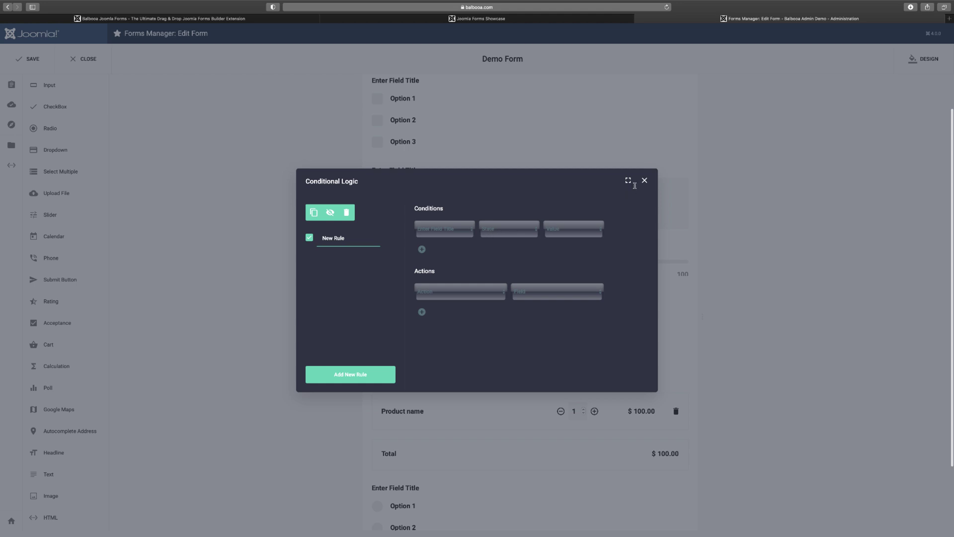
{"action": "left_click", "coordinate": [644, 182]}
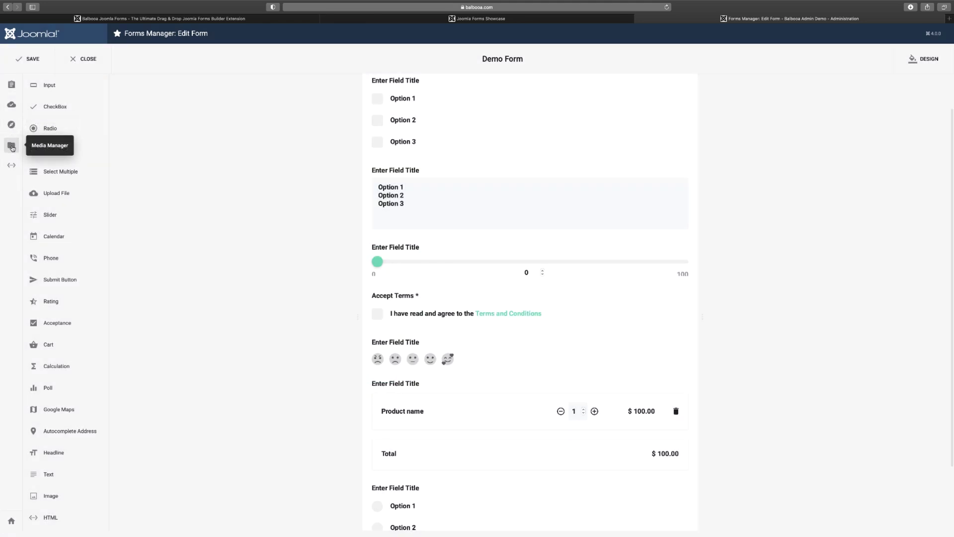
Open the form templates and view the Contact category
{"action": "left_click", "coordinate": [11, 84]}
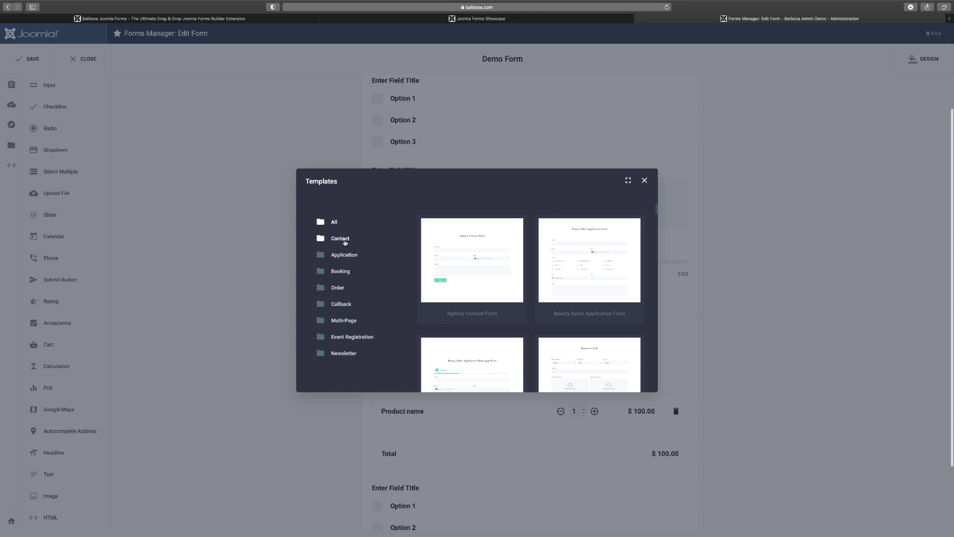
{"action": "left_click", "coordinate": [343, 239]}
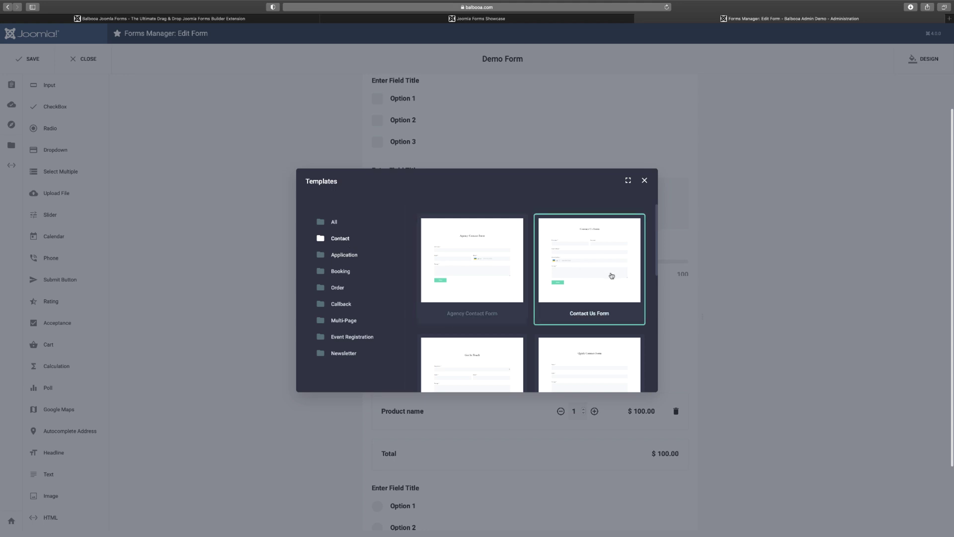
Browse the Contact, Application, Booking, Order, Callback, Multi-Page and Event Registration template categories
{"action": "scroll", "coordinate": [560, 318], "scroll_direction": "down", "scroll_amount": 3}
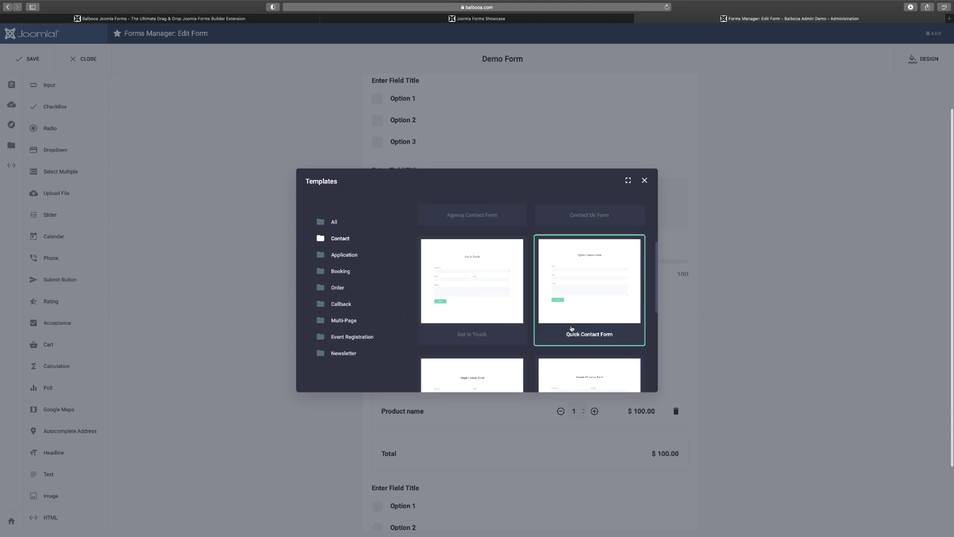
{"action": "left_click", "coordinate": [350, 256]}
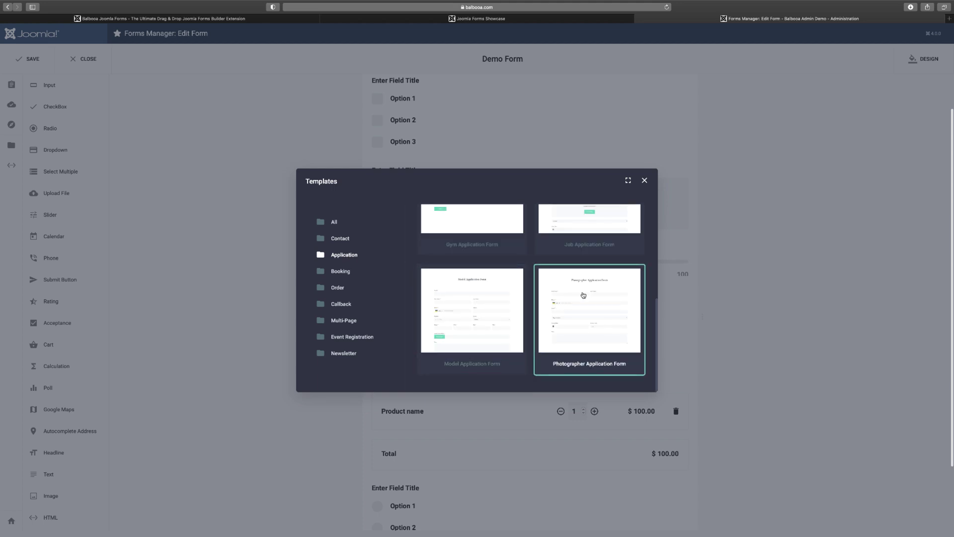
{"action": "left_click", "coordinate": [337, 272]}
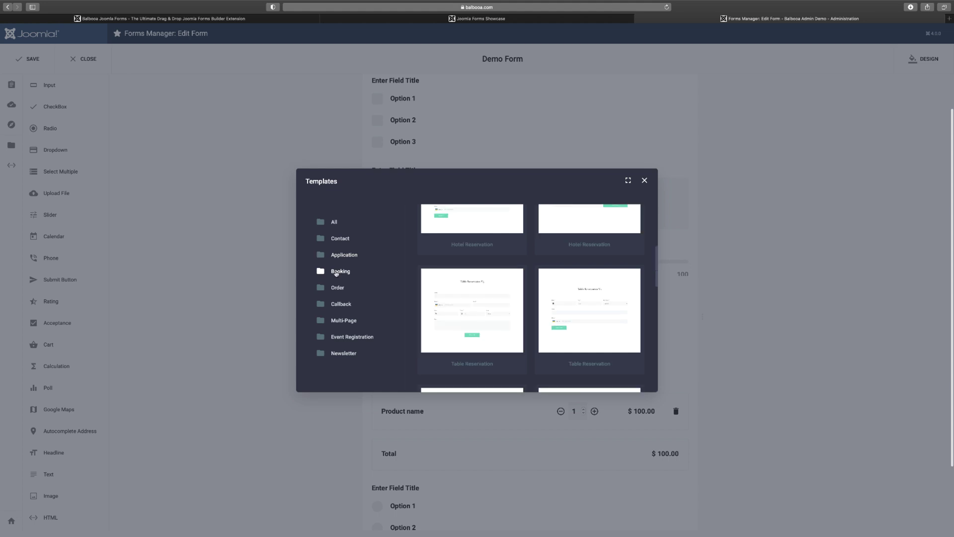
{"action": "left_click", "coordinate": [346, 291]}
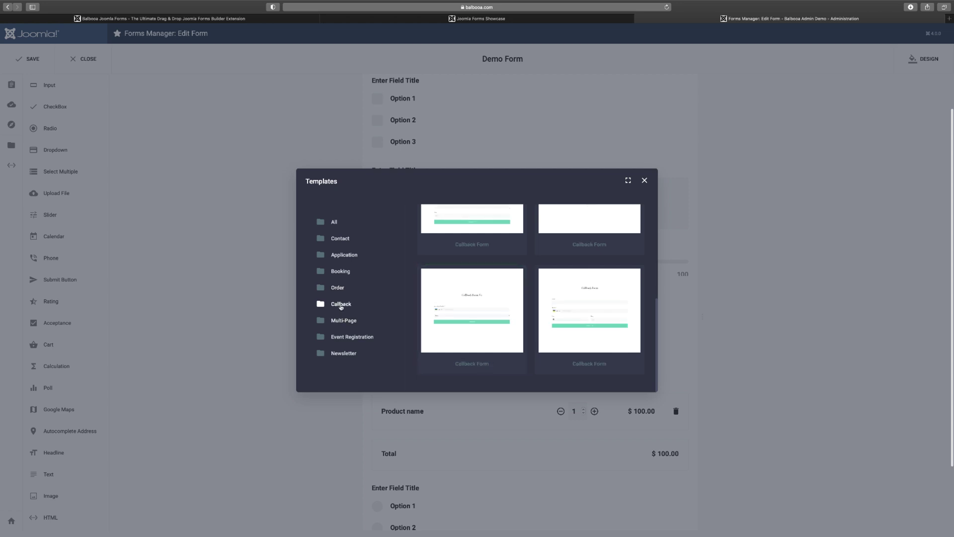
{"action": "left_click", "coordinate": [344, 322]}
{"action": "left_click", "coordinate": [356, 338]}
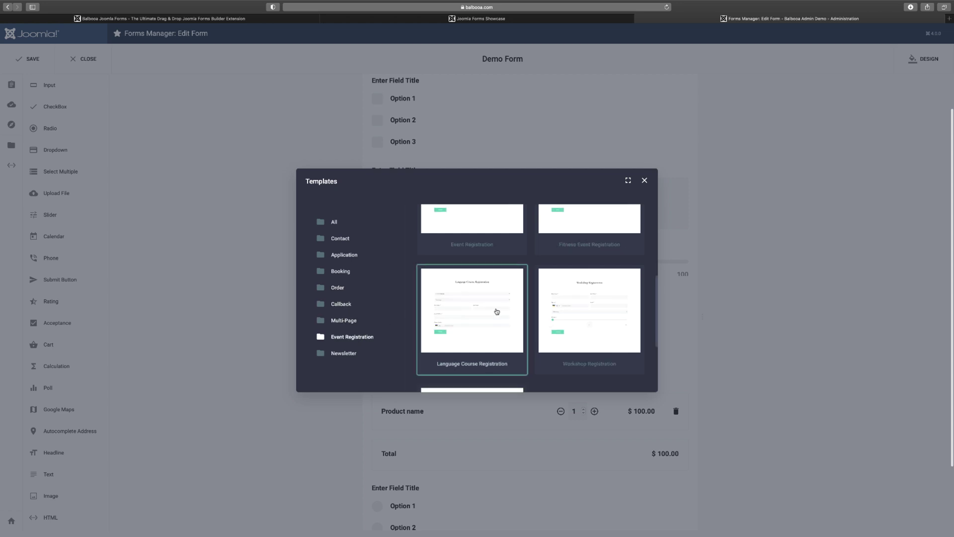
Load the Conference Registration template into the Demo Form and review the inserted fields down to the form's last page
{"action": "scroll", "coordinate": [497, 310], "scroll_direction": "up", "scroll_amount": 3}
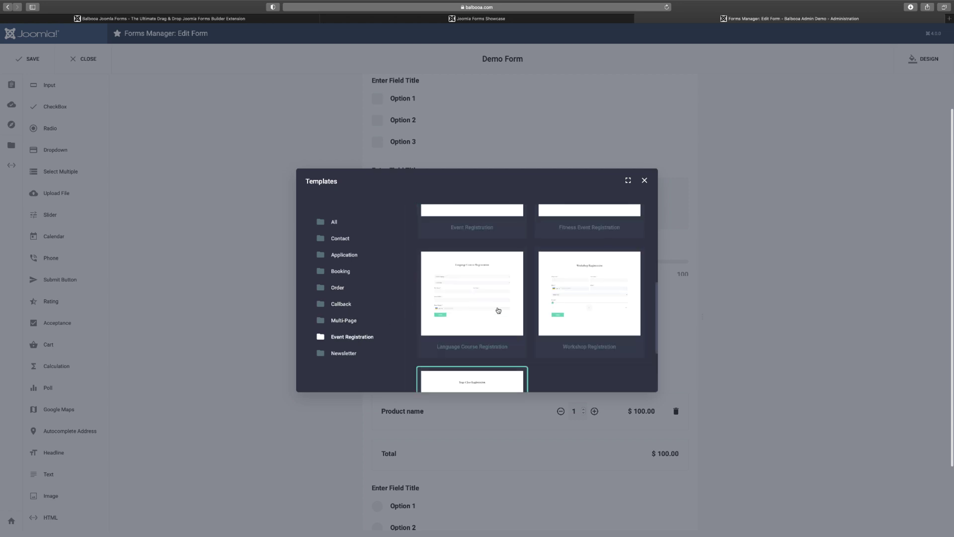
{"action": "scroll", "coordinate": [448, 308], "scroll_direction": "up", "scroll_amount": 3}
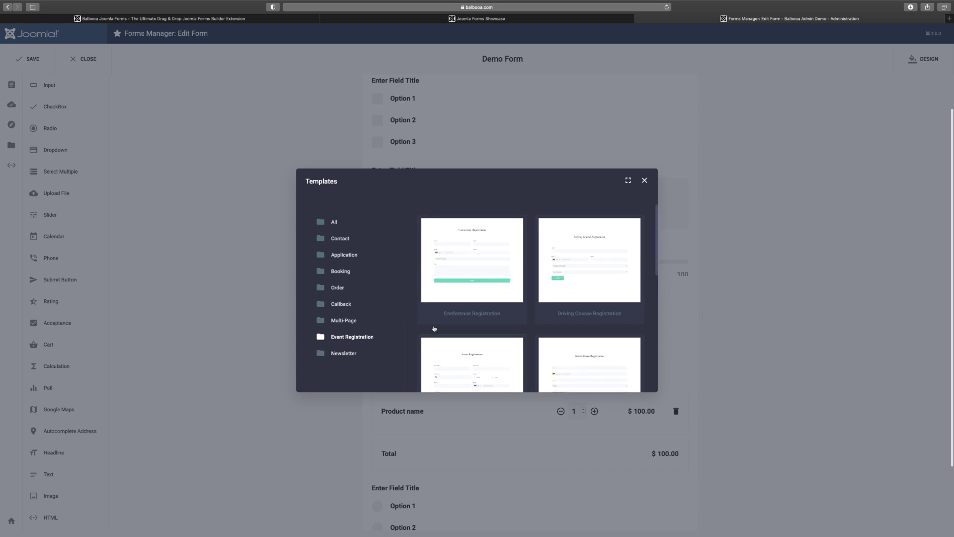
{"action": "left_click", "coordinate": [476, 267]}
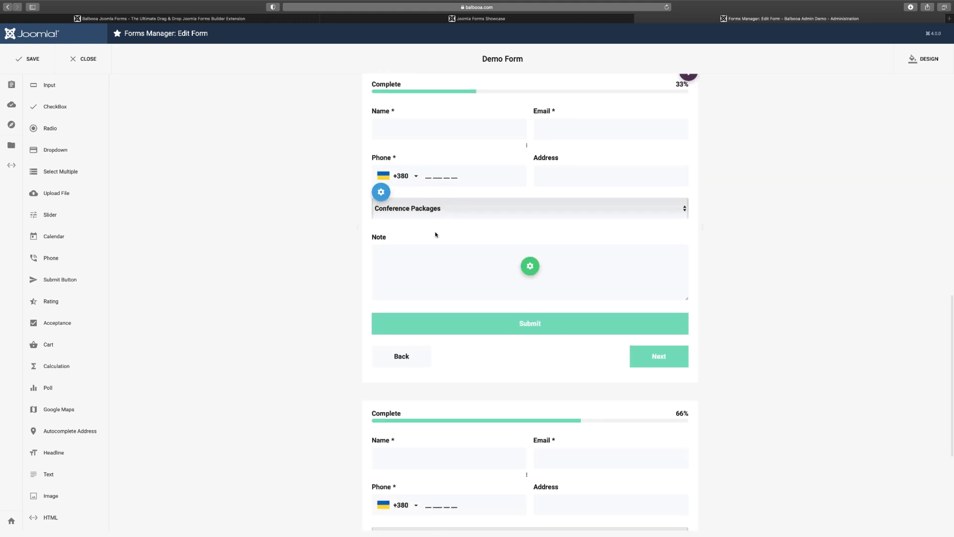
{"action": "mouse_move", "coordinate": [450, 168]}
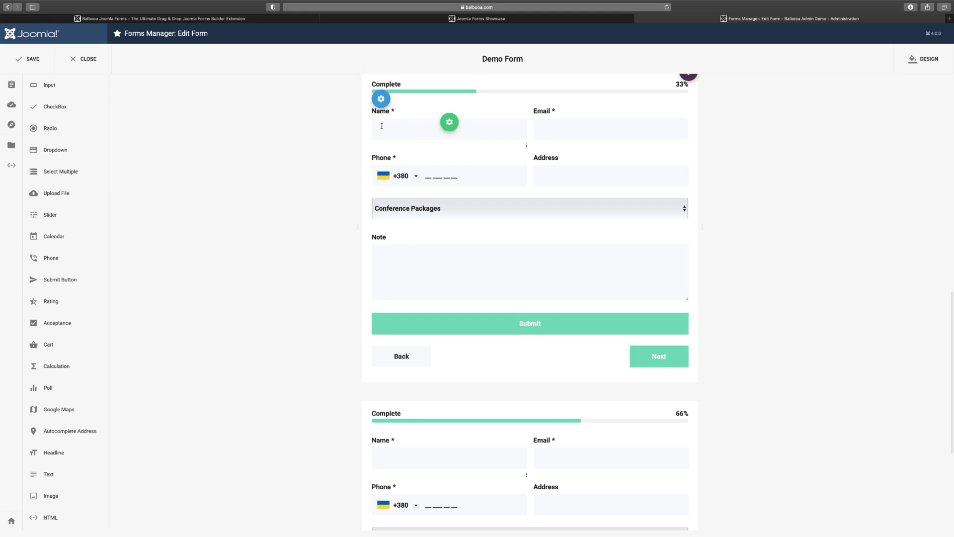
{"action": "mouse_move", "coordinate": [545, 328]}
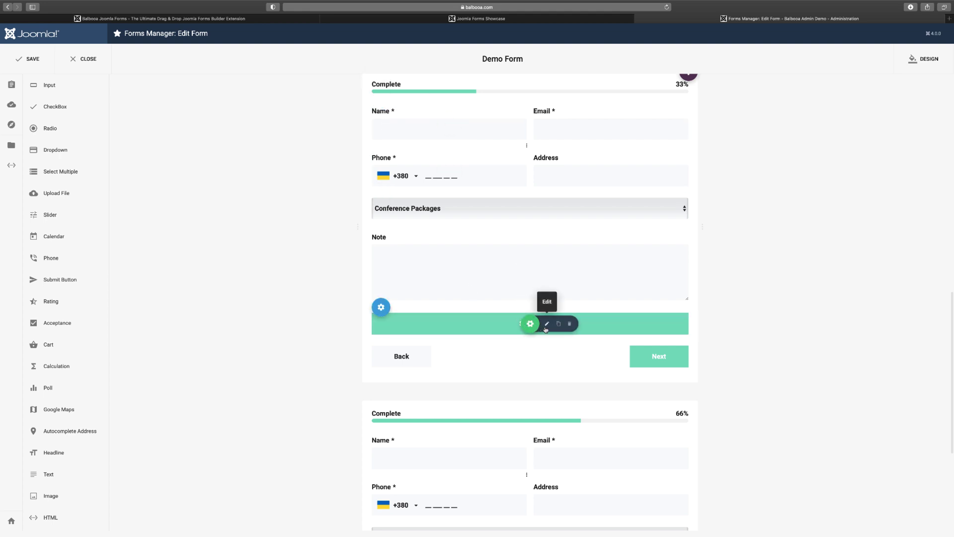
{"action": "scroll", "coordinate": [568, 436], "scroll_direction": "down", "scroll_amount": 2}
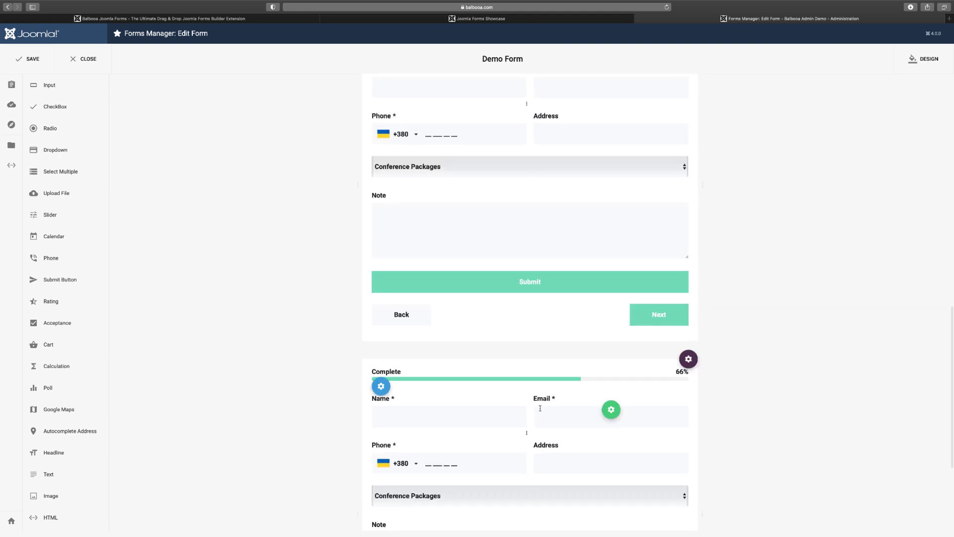
{"action": "scroll", "coordinate": [490, 318], "scroll_direction": "down", "scroll_amount": 8}
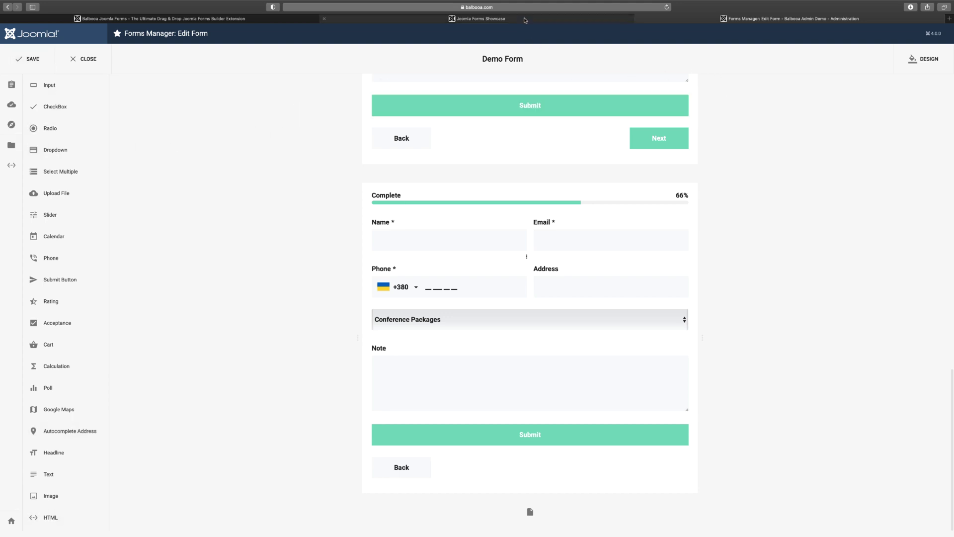
Return to the Balbooa Joomla Forms Builder product page and view its download and purchase options
{"action": "left_click", "coordinate": [523, 20]}
{"action": "left_click", "coordinate": [230, 20]}
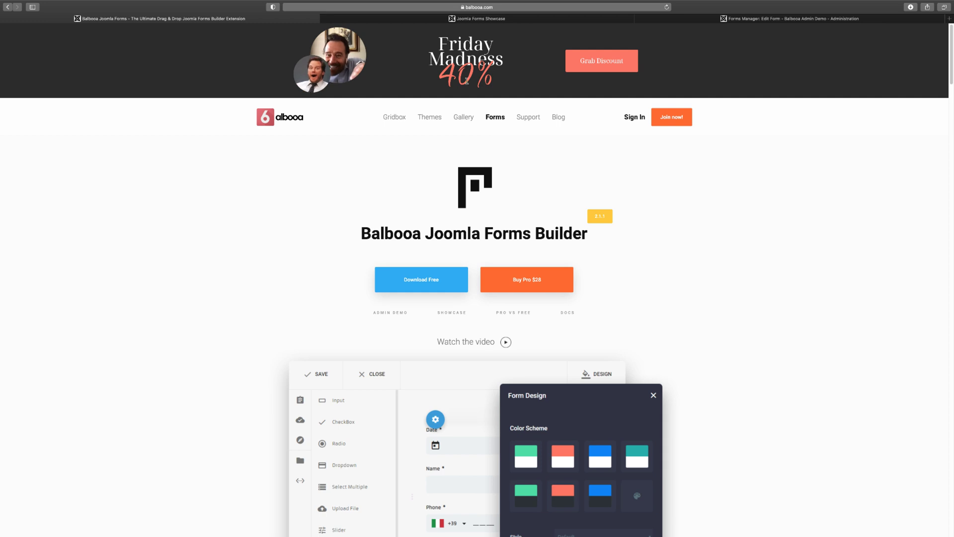
{"action": "scroll", "coordinate": [646, 207], "scroll_direction": "down", "scroll_amount": 3}
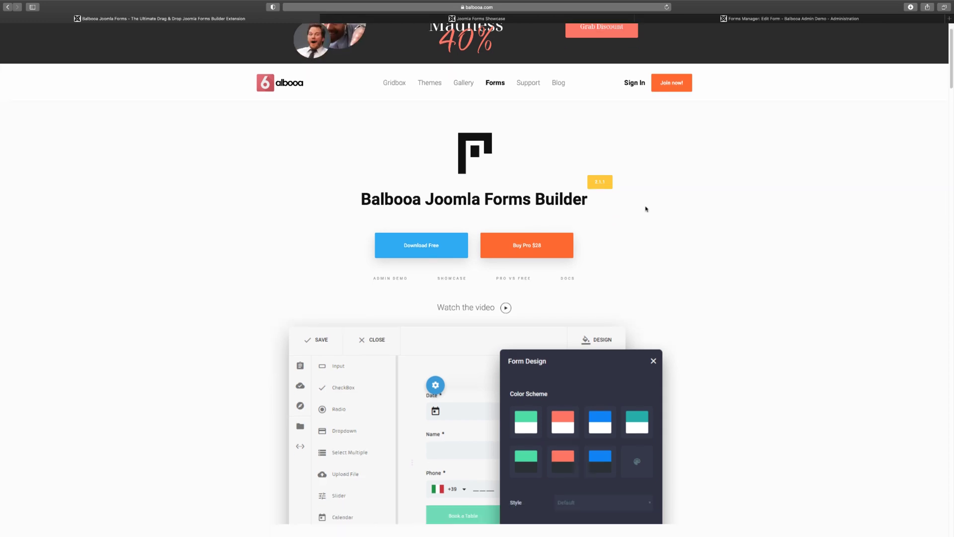